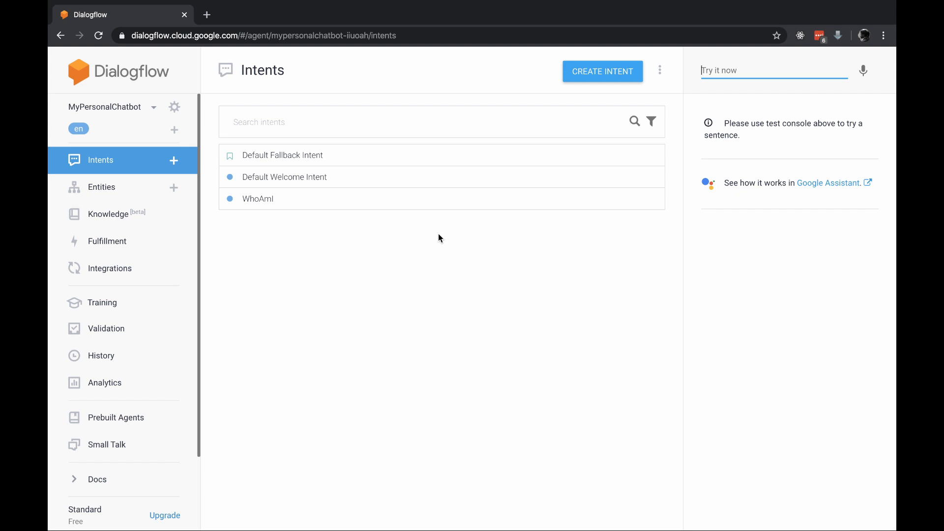
# Create a new intent named COVID-19
pyautogui.click(565, 73)
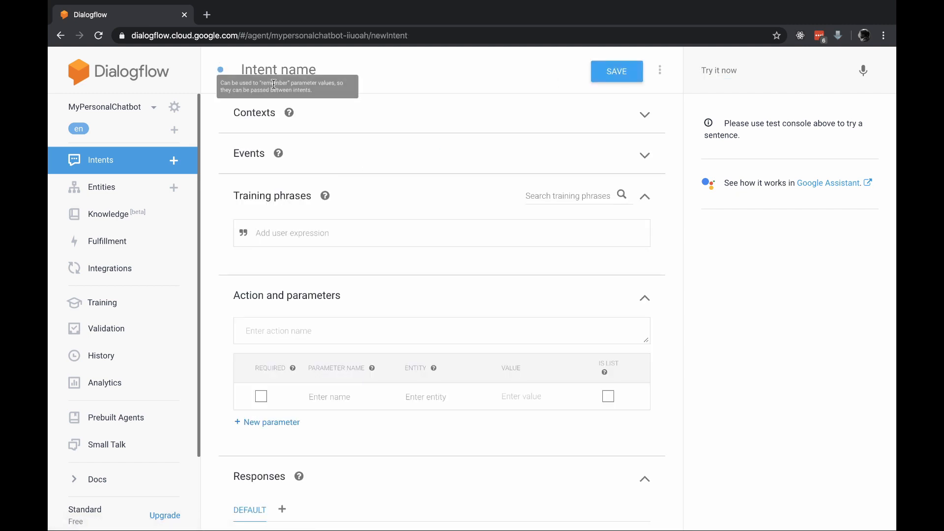
pyautogui.click(274, 81)
pyautogui.write('COVIUD')
pyautogui.press('BackSpace')
pyautogui.press('BackSpace')
pyautogui.write('D')
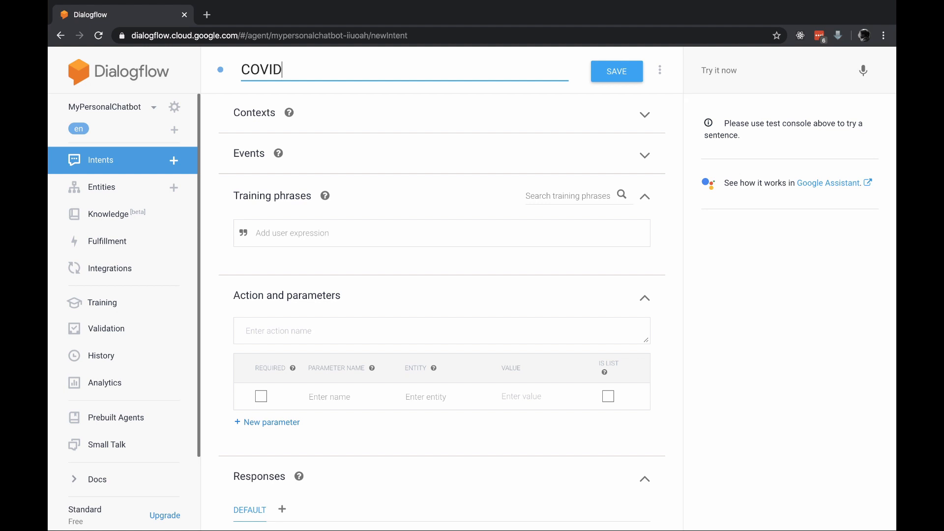
pyautogui.write('-18')
pyautogui.press('BackSpace')
pyautogui.write('9')
# Add the training phrase "How many cases in China?" to the COVID-19 intent
pyautogui.click(293, 225)
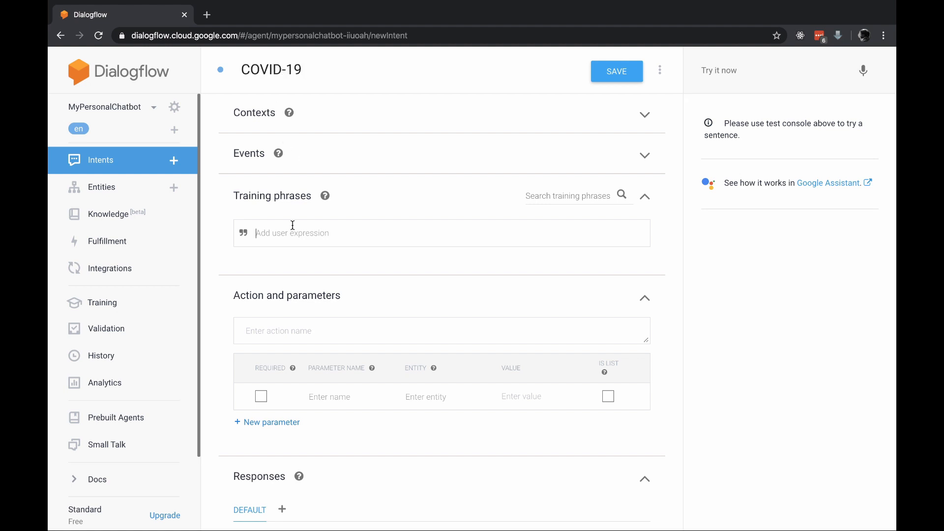
pyautogui.write('How many cases  in China?')
pyautogui.press('Return')
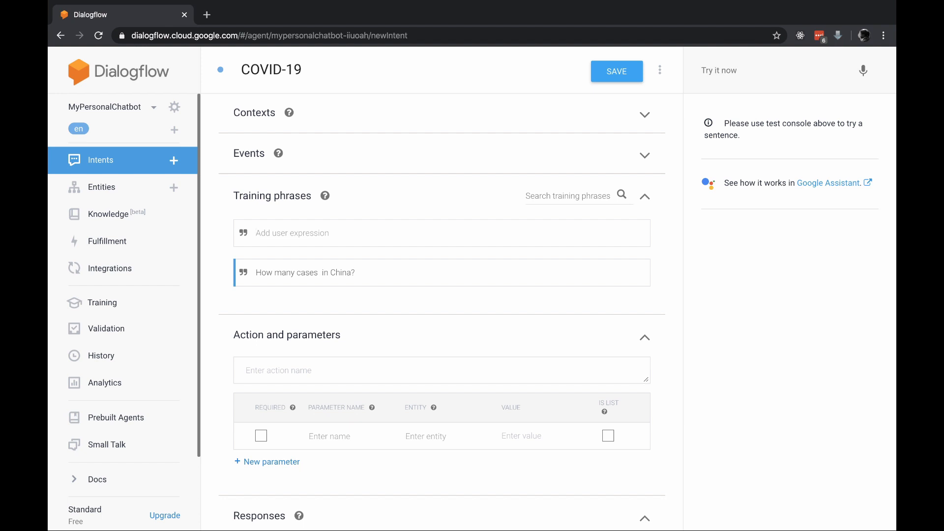
pyautogui.doubleClick(338, 274)
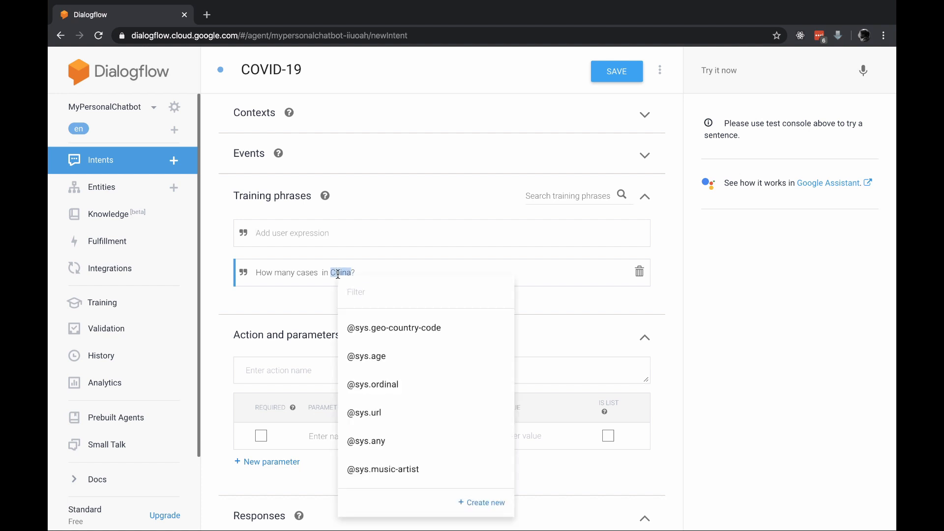
pyautogui.click(398, 331)
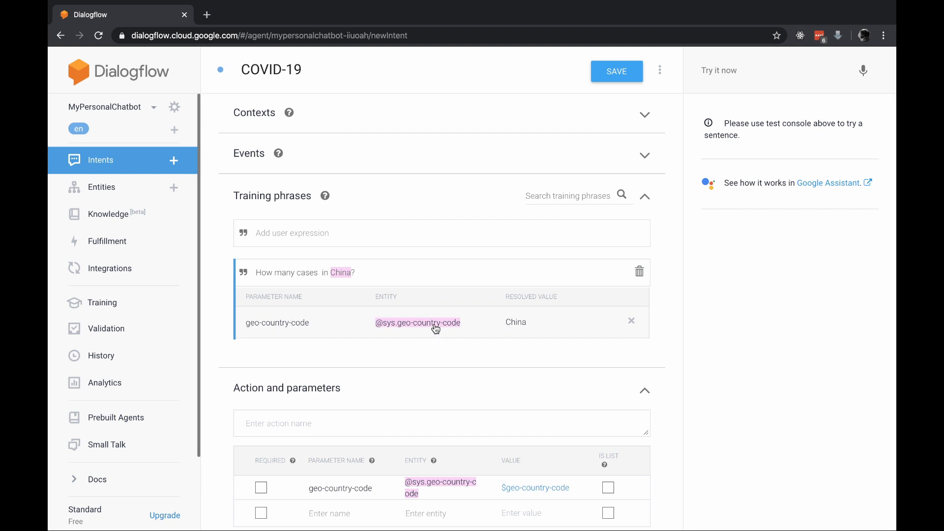
pyautogui.click(624, 67)
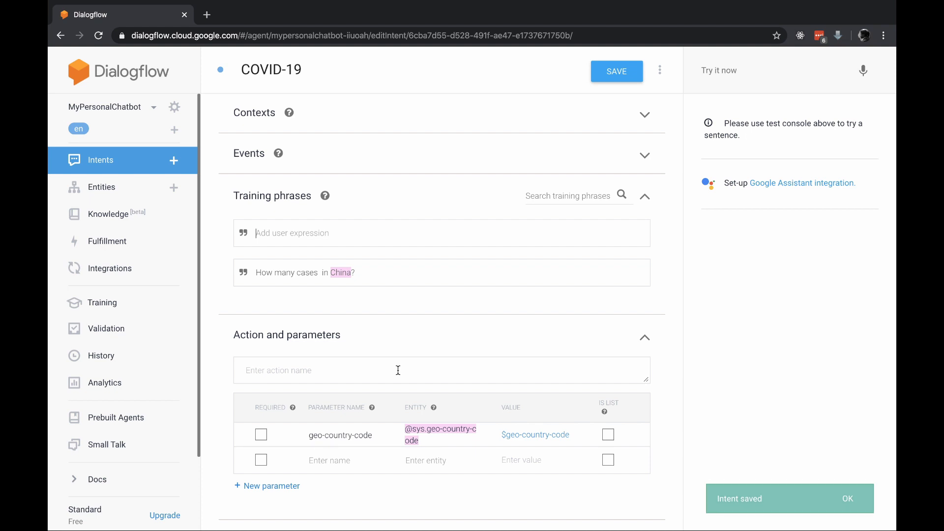
# Test the agent with "How many cases in China?" and examine the resolved country parameter
pyautogui.click(730, 67)
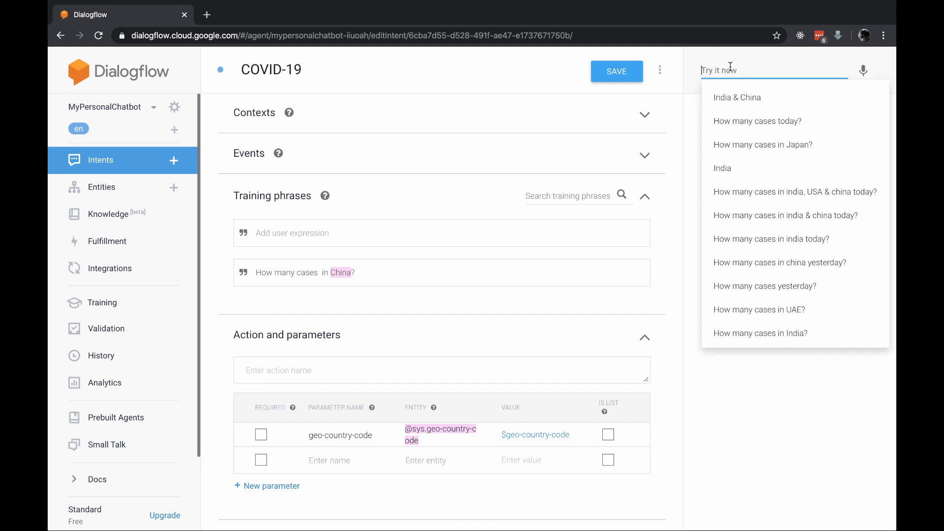
pyautogui.write('How many cases in')
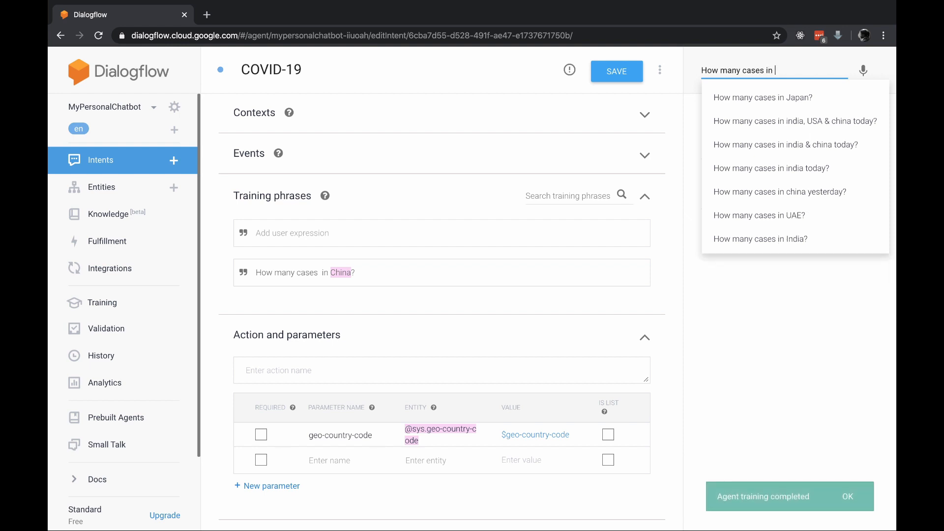
pyautogui.write(' China?')
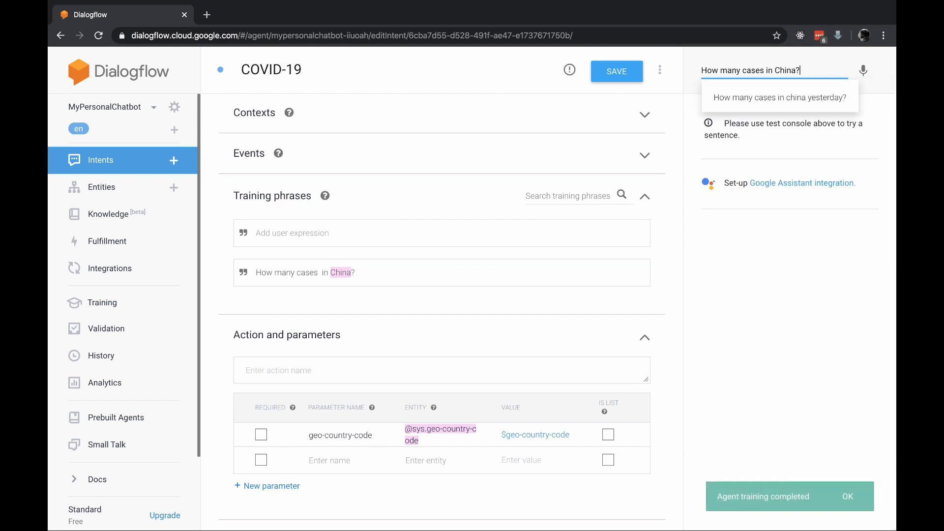
pyautogui.press('Return')
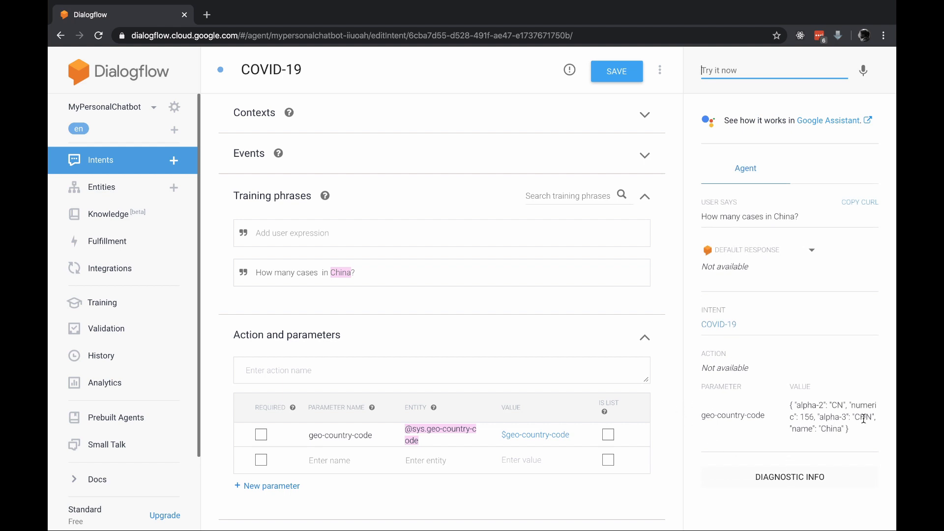
pyautogui.click(836, 407)
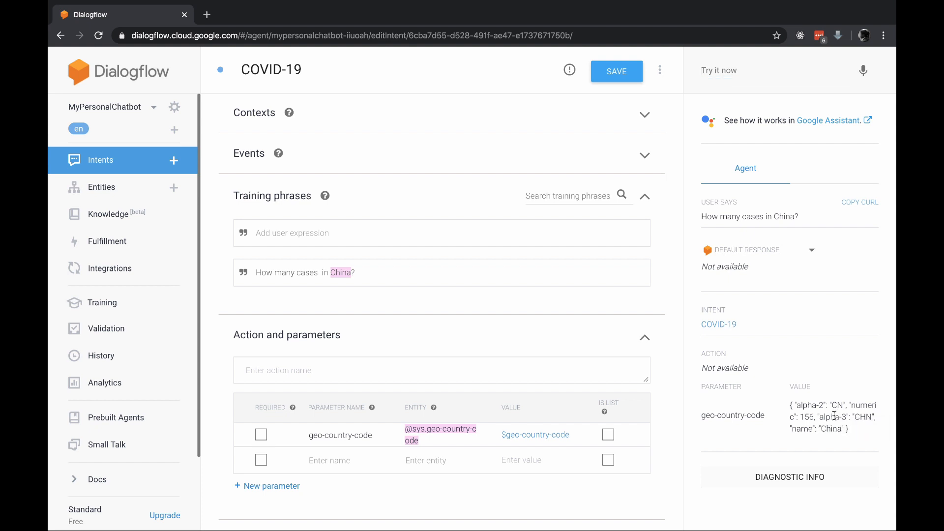
# Test the agent with the question "How many cases in India?"
pyautogui.click(769, 76)
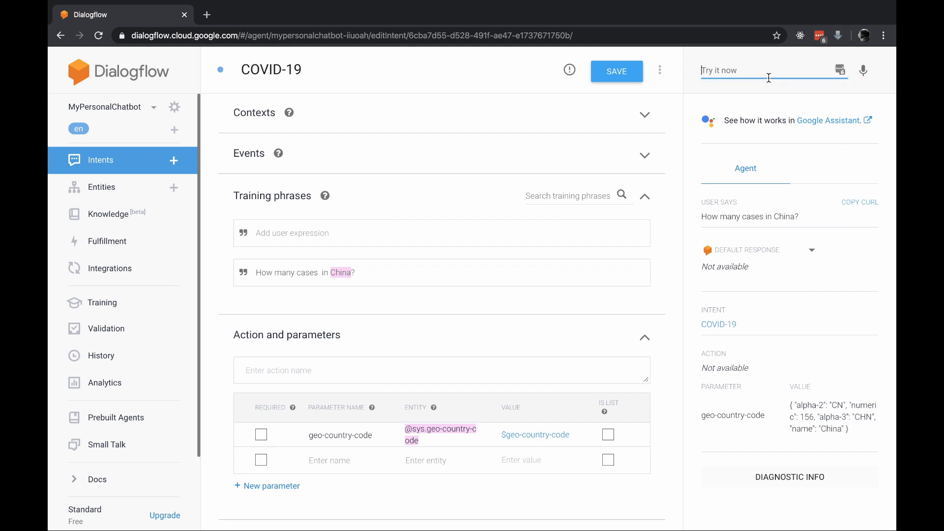
pyautogui.press('Down')
pyautogui.press('Left')
pyautogui.hotkey('ctrl', 'shift', 'Left')
pyautogui.write('India')
pyautogui.press('Return')
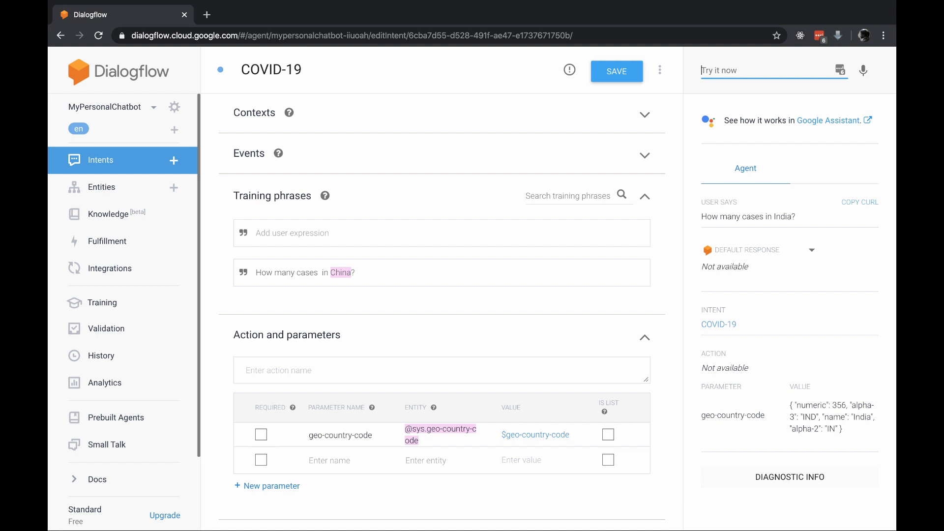
# Test the agent with the question "How many cases in UAE?"
pyautogui.press('Down')
pyautogui.press('Down')
pyautogui.press('Left')
pyautogui.hotkey('ctrl', 'shift', 'Left')
pyautogui.write('UAE')
pyautogui.press('Return')
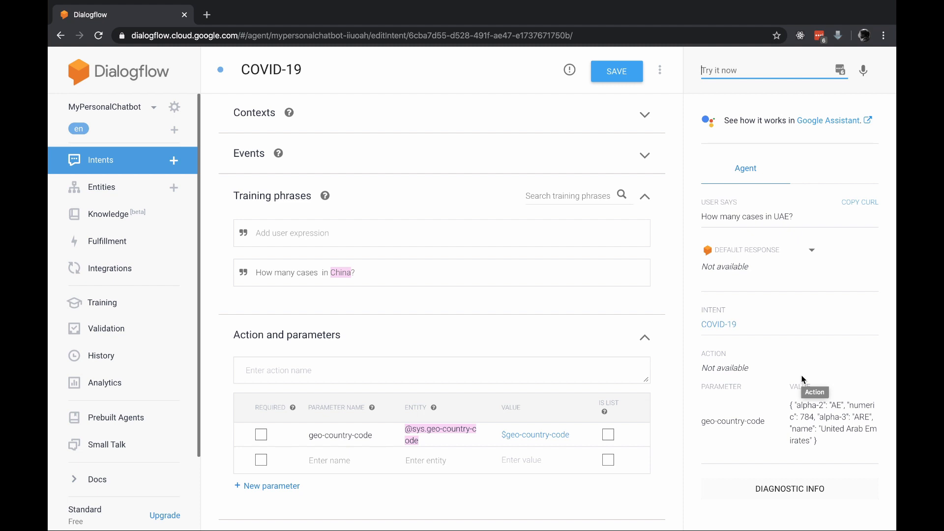
# Add the training phrase "How many cases today?" to the COVID-19 intent and save it
pyautogui.click(486, 240)
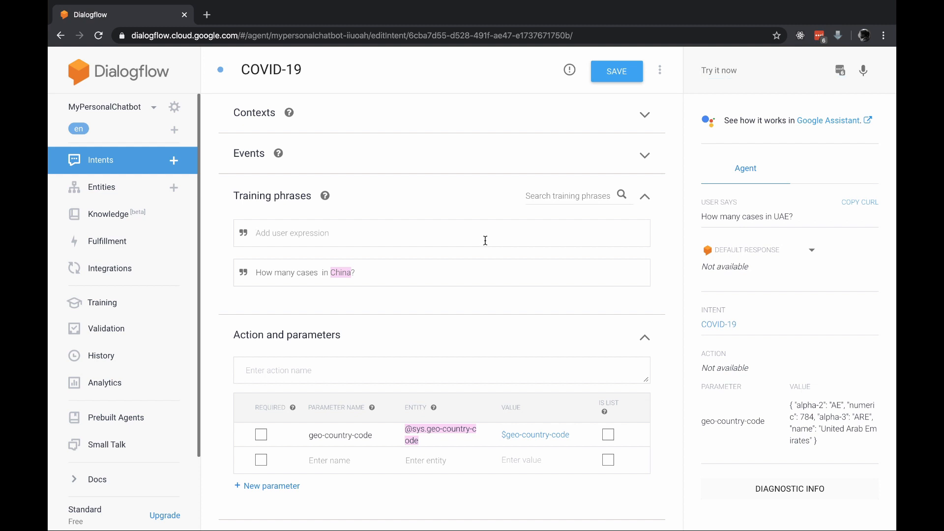
pyautogui.write('How many cases today?')
pyautogui.press('Return')
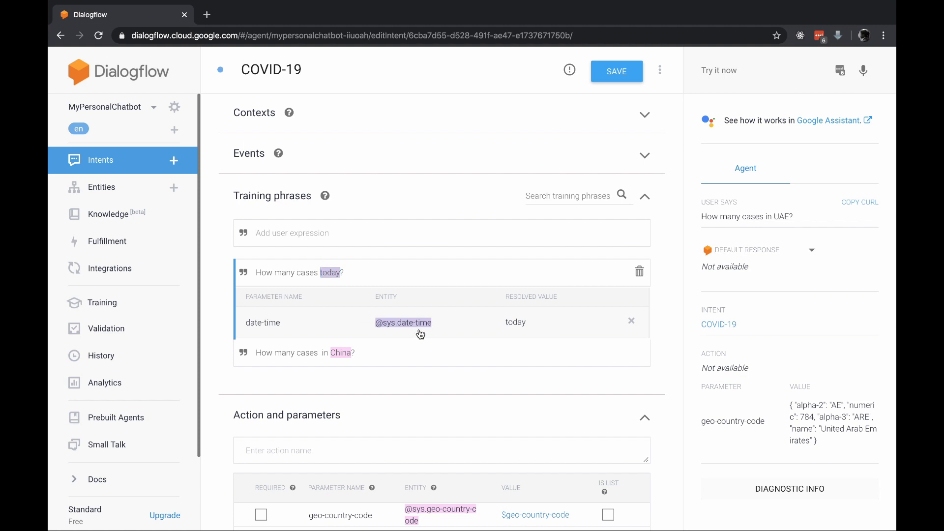
pyautogui.click(614, 70)
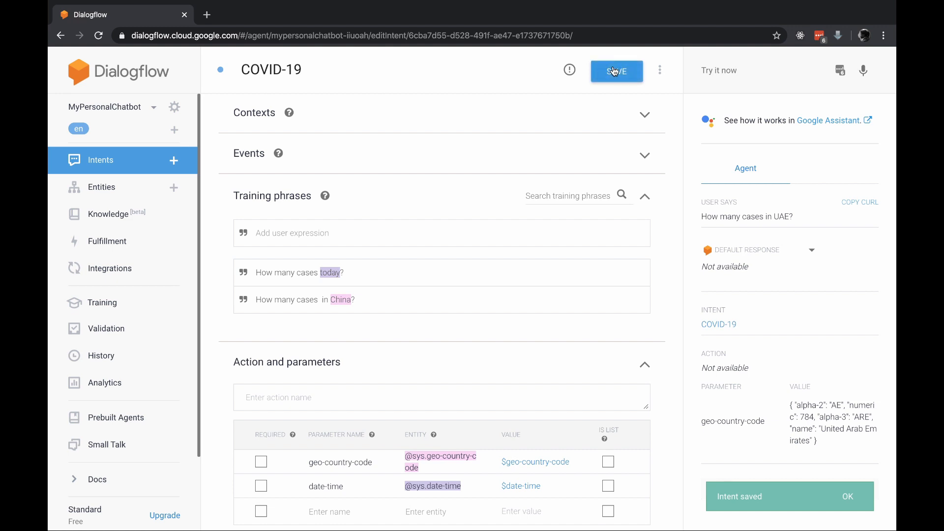
# Test the agent with "How many cases today?" and examine the returned date-time value
pyautogui.click(742, 74)
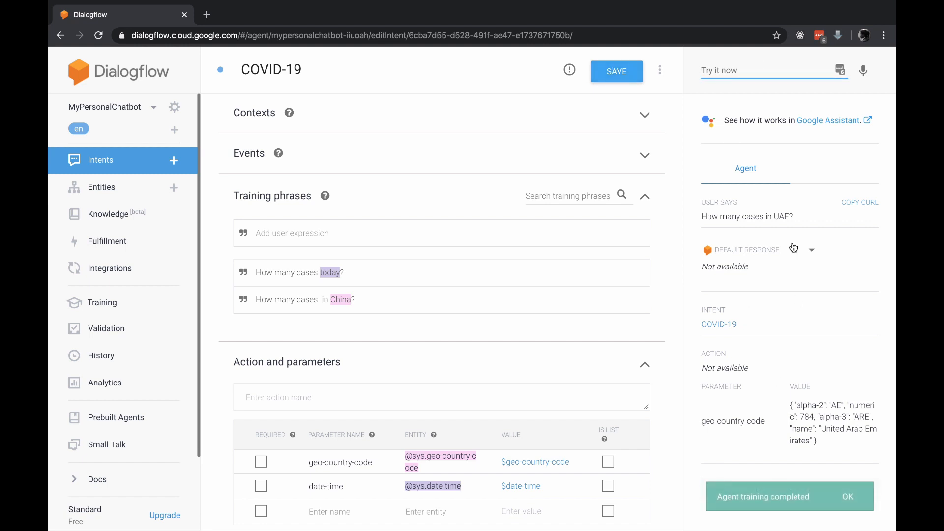
pyautogui.press('Up')
pyautogui.press('BackSpace')
pyautogui.press('BackSpace')
pyautogui.press('BackSpace')
pyautogui.press('BackSpace')
pyautogui.press('BackSpace')
pyautogui.press('BackSpace')
pyautogui.press('BackSpace')
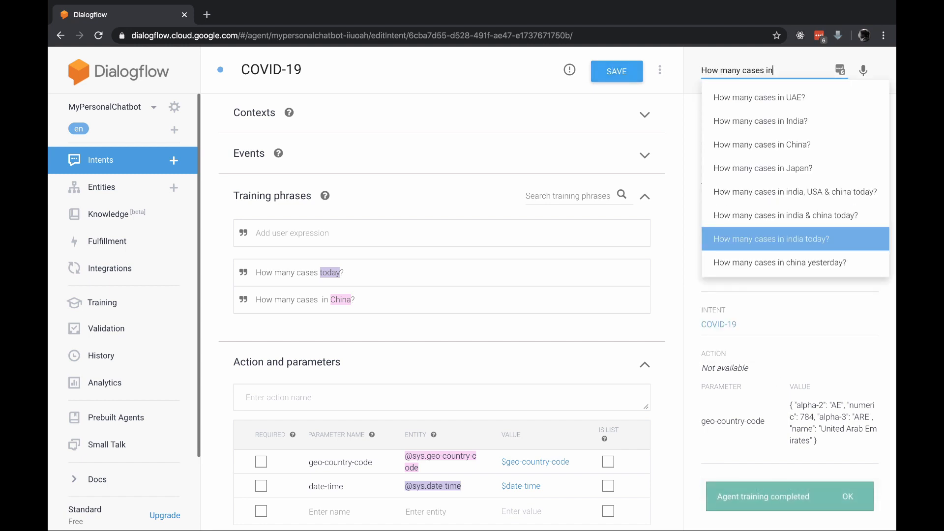
pyautogui.write('today?')
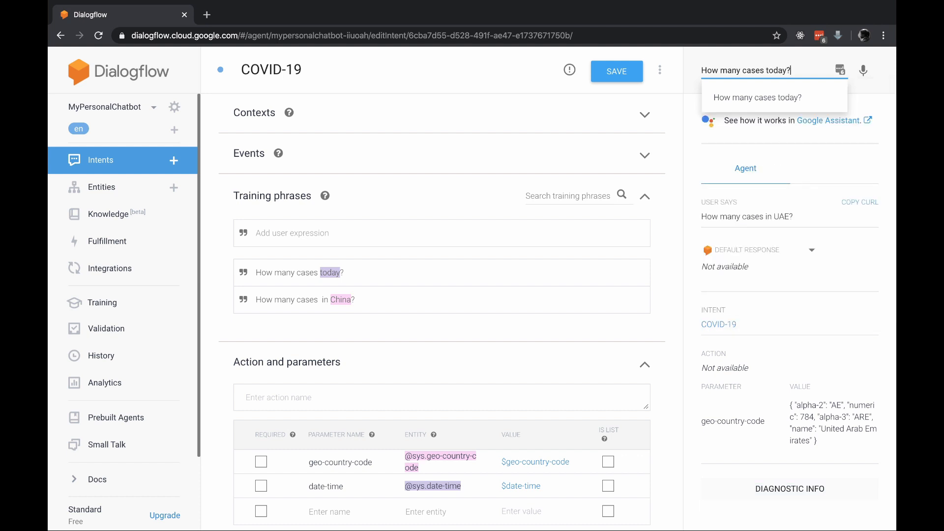
pyautogui.press('Return')
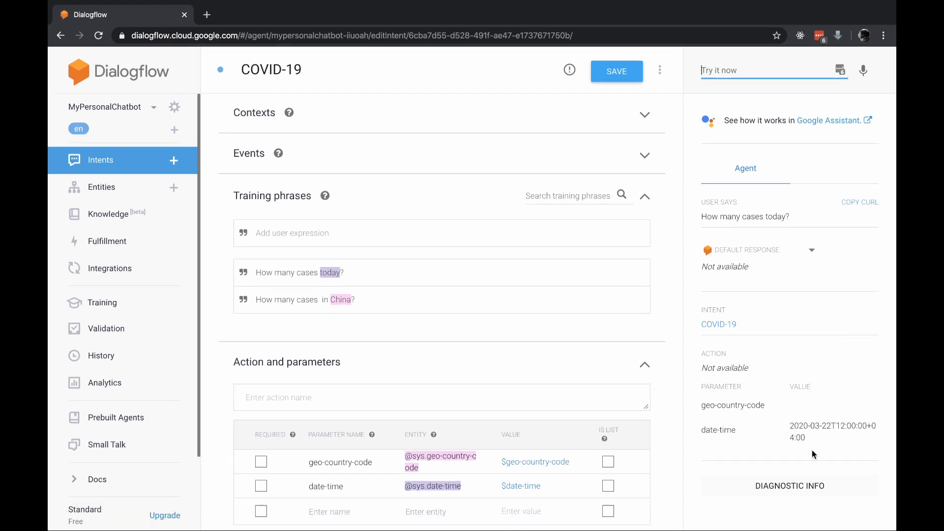
pyautogui.moveTo(830, 442); pyautogui.dragTo(790, 426)
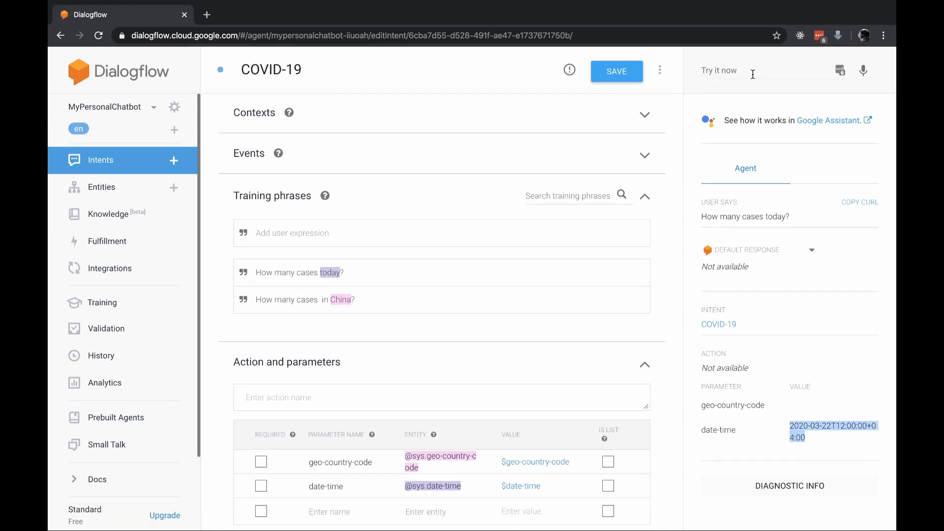
# Test the agent with "How many cases yesterday?" and examine the returned date-time value
pyautogui.click(750, 76)
pyautogui.press('Down')
pyautogui.press('Left')
pyautogui.hotkey('shift', 'Left')
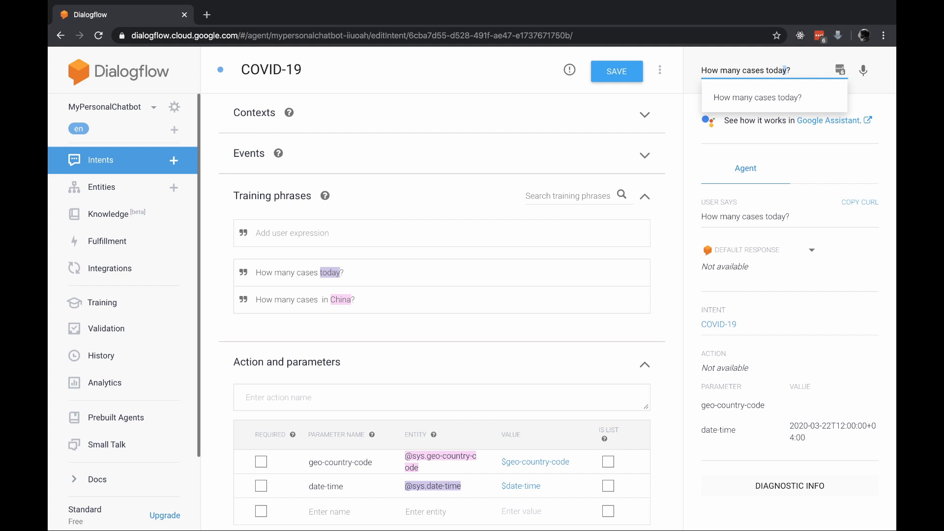
pyautogui.hotkey('shift', 'Left')
pyautogui.hotkey('shift', 'Left')
pyautogui.hotkey('shift', 'Left')
pyautogui.hotkey('shift', 'Left')
pyautogui.write('yester')
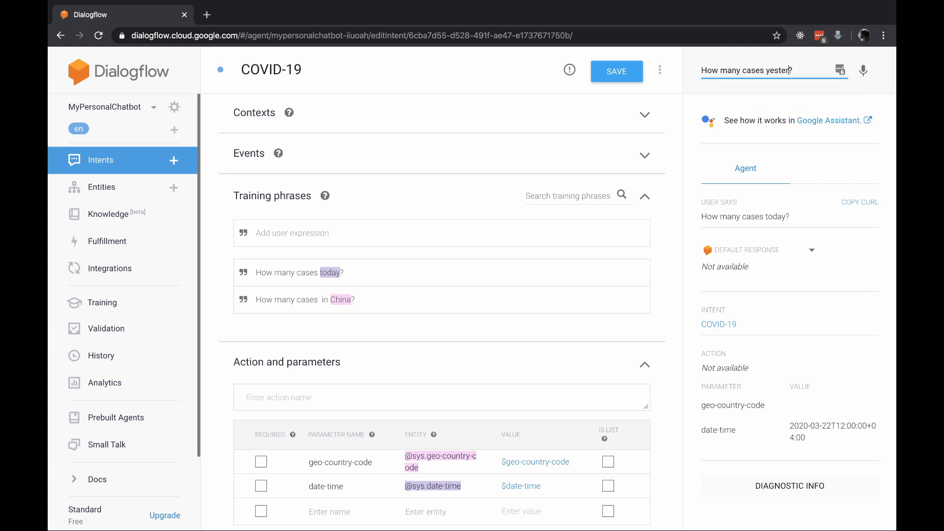
pyautogui.write('day')
pyautogui.press('Return')
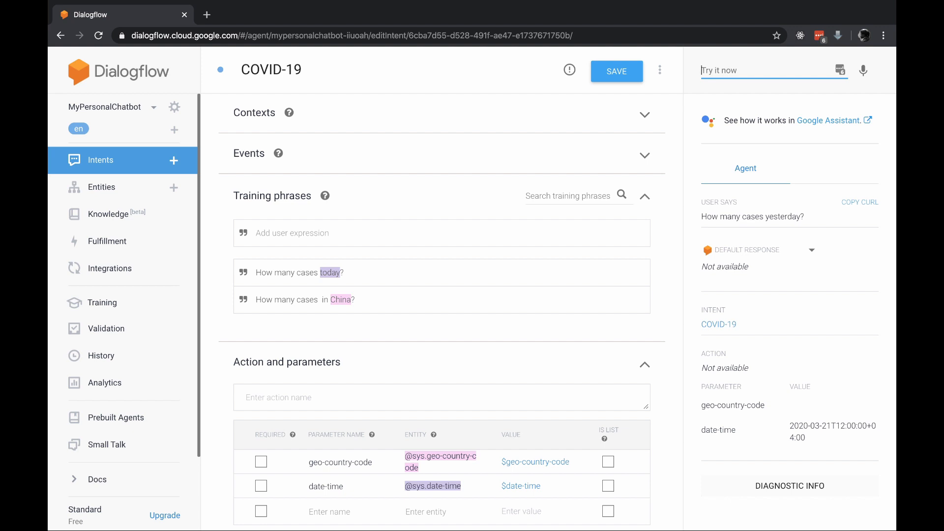
pyautogui.tripleClick(777, 421)
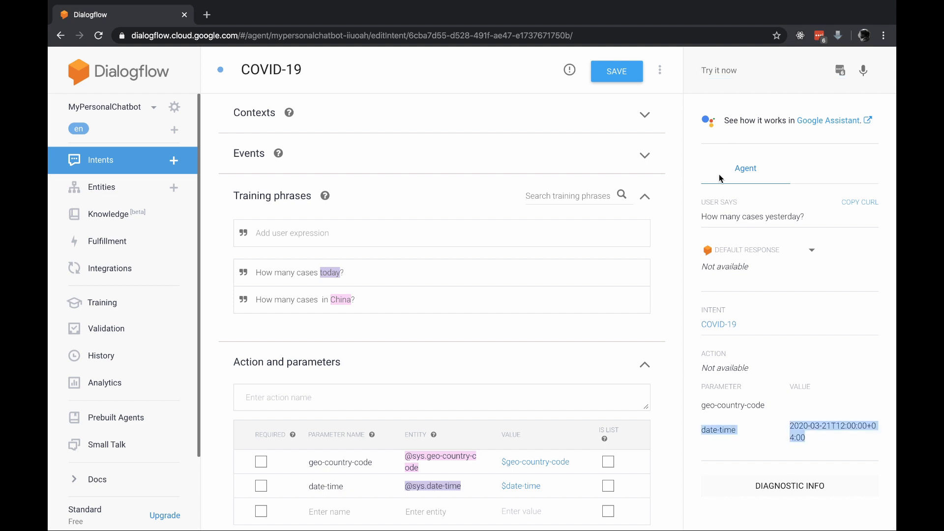
# Test the agent with "How many cases 2 days before?" and examine the returned date-time value
pyautogui.click(719, 61)
pyautogui.click(713, 71)
pyautogui.press('Down')
pyautogui.press('Left')
pyautogui.press('Left')
pyautogui.hotkey('alt', 'shift', 'Left')
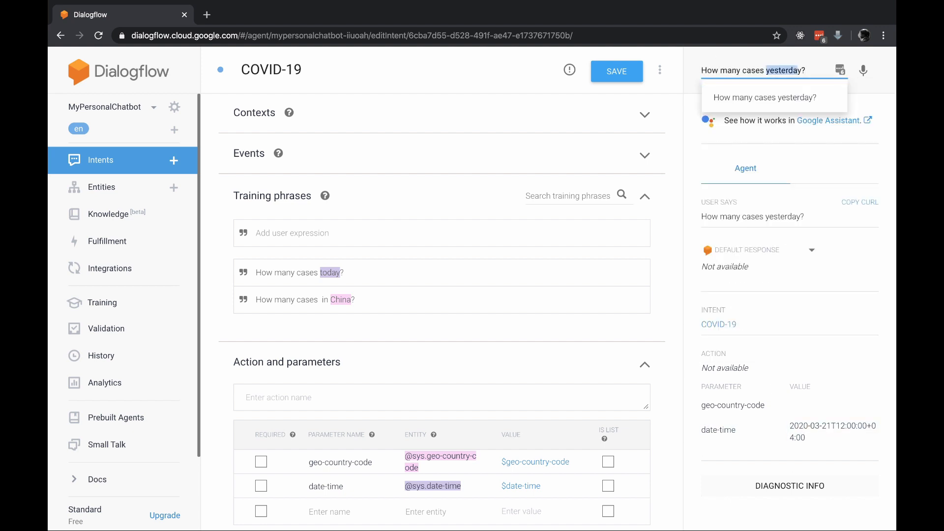
pyautogui.hotkey('shift', 'Right')
pyautogui.press('BackSpace')
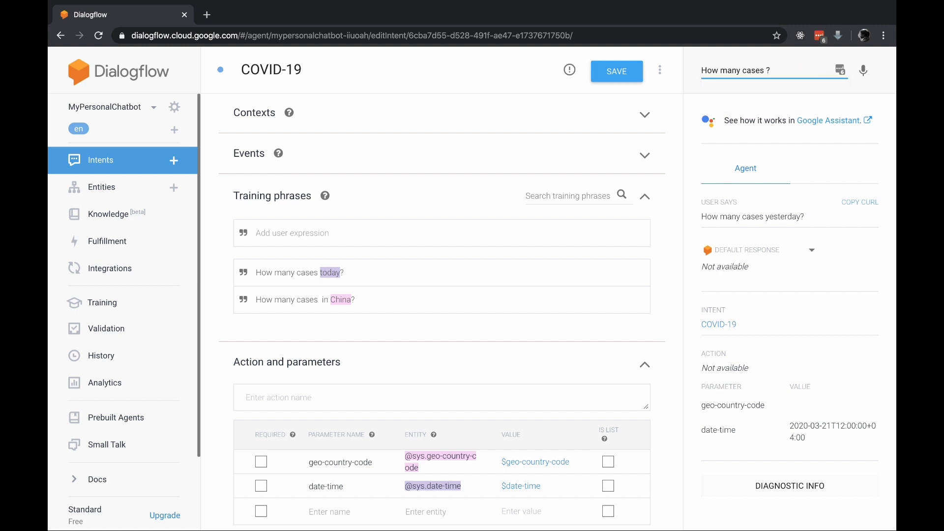
pyautogui.write('2 days befor')
pyautogui.write('e')
pyautogui.press('Return')
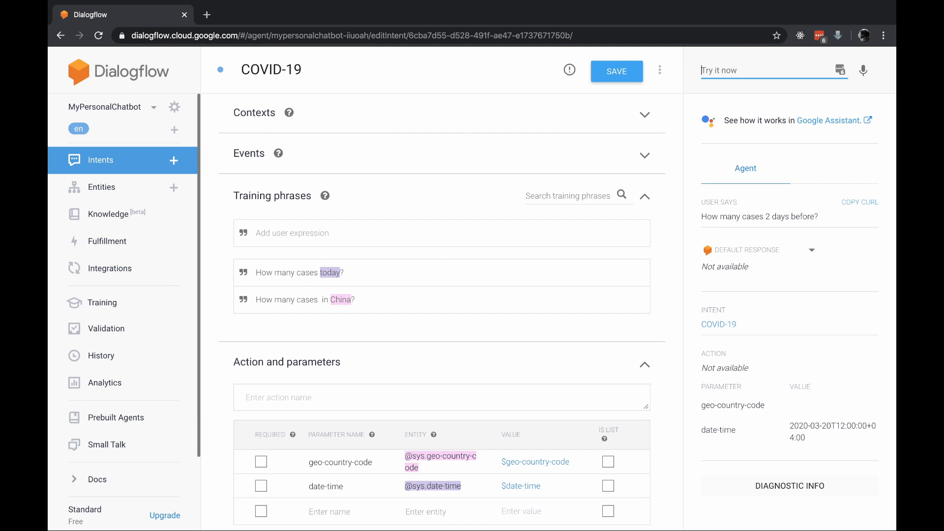
pyautogui.click(828, 425)
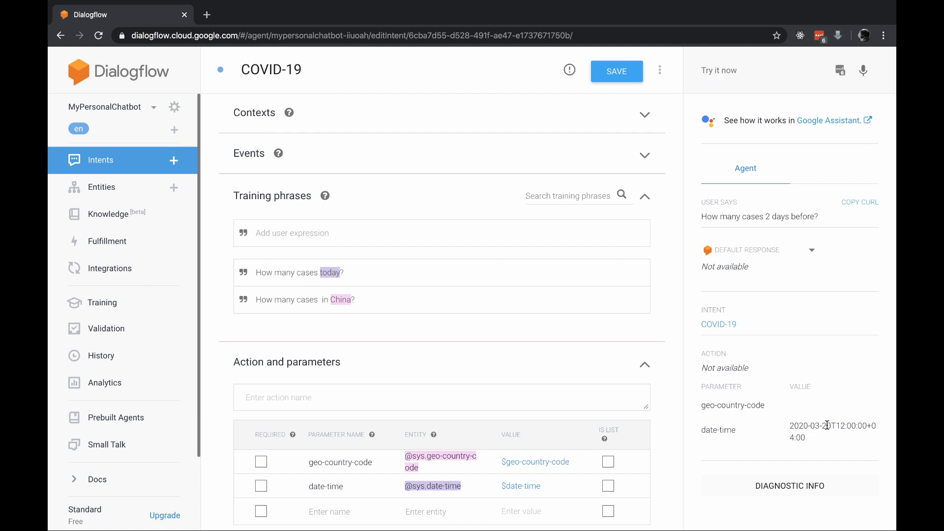
pyautogui.doubleClick(828, 425)
# Add the training phrase "How many cases in China today?" to the COVID-19 intent and save it
pyautogui.click(497, 247)
pyautogui.write('How many cases in China today?')
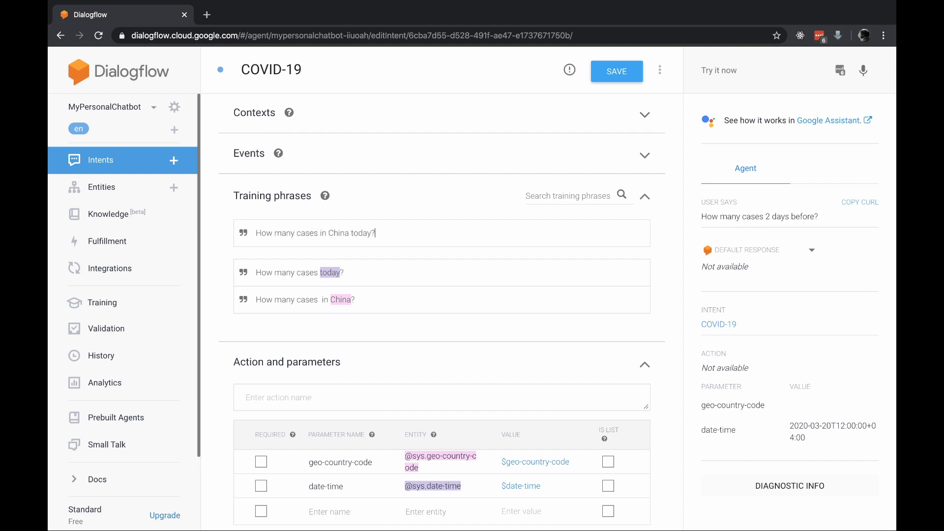
pyautogui.press('Return')
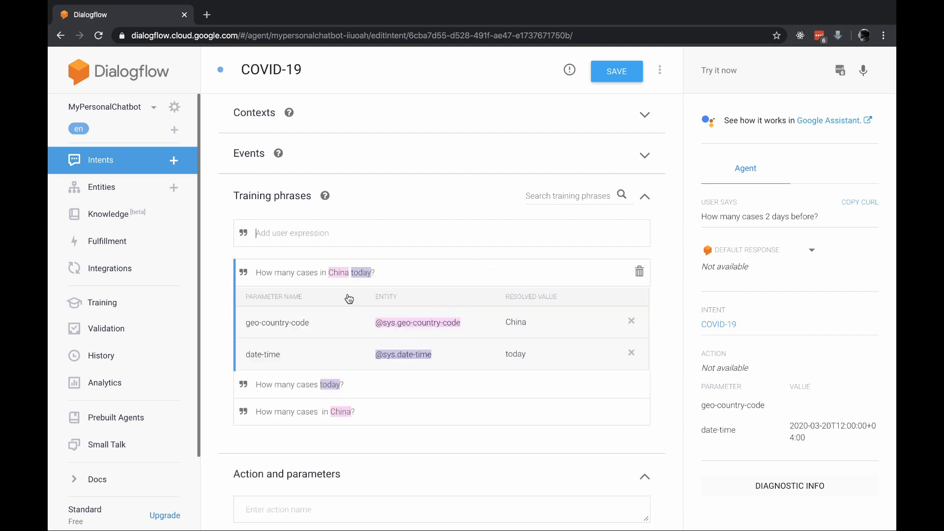
pyautogui.click(611, 76)
# Test the agent with "How many cases in India yesterday?" and examine the returned country and date-time parameters
pyautogui.click(743, 71)
pyautogui.write('Hop')
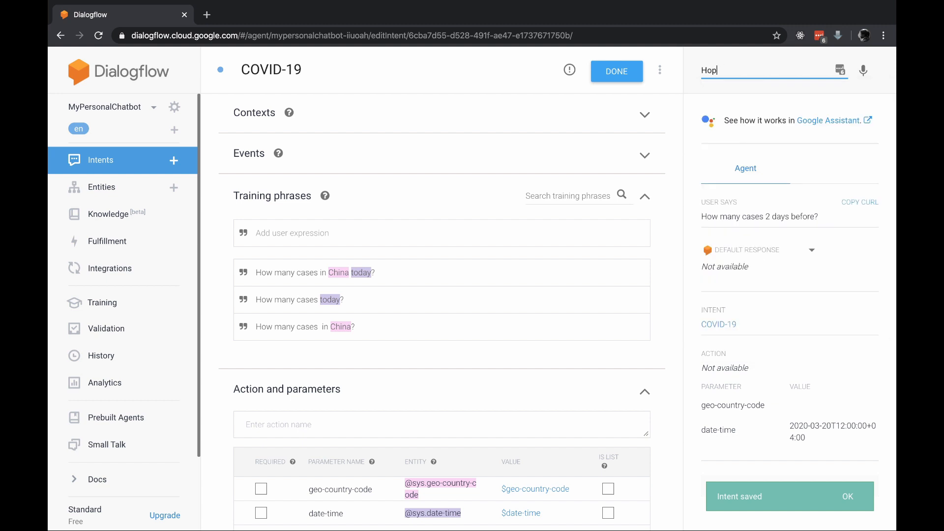
pyautogui.press('BackSpace')
pyautogui.write('w')
pyautogui.press('super+space')
pyautogui.write('man')
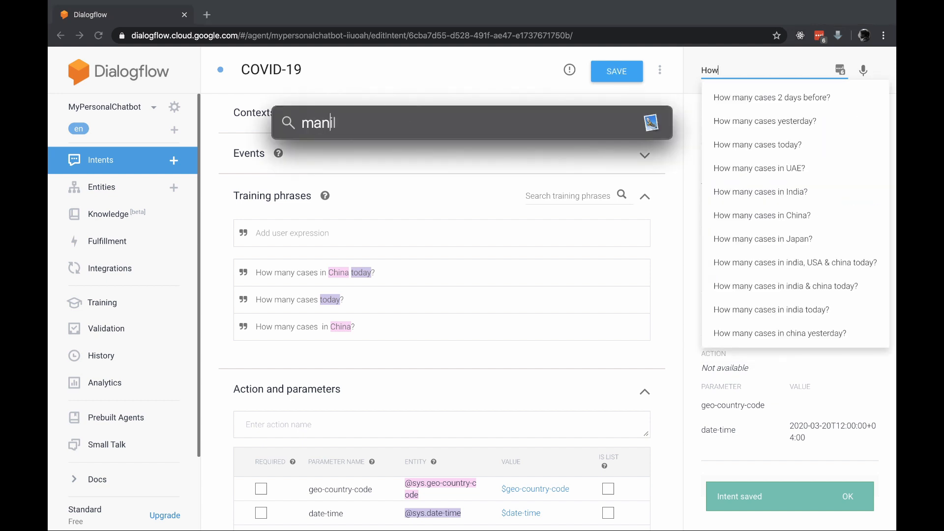
pyautogui.press('Escape')
pyautogui.press('Escape')
pyautogui.write('many ca')
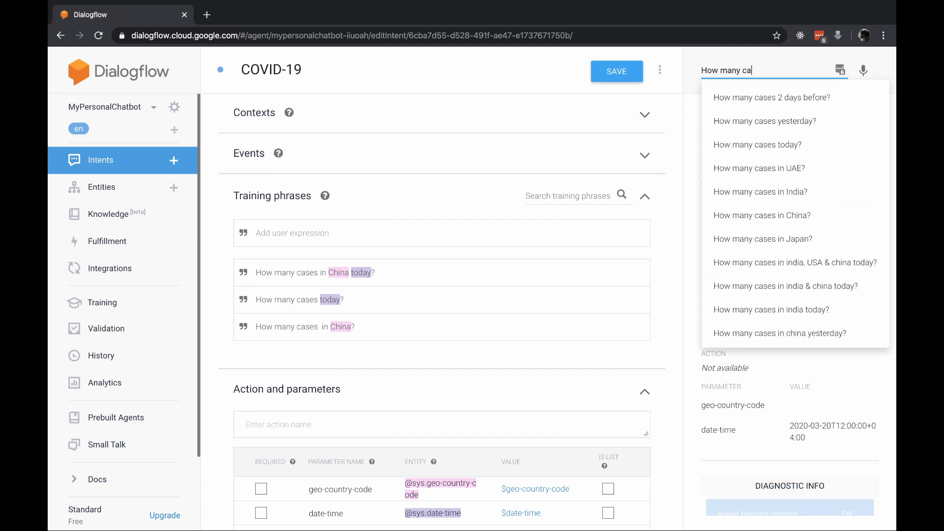
pyautogui.write('ses i')
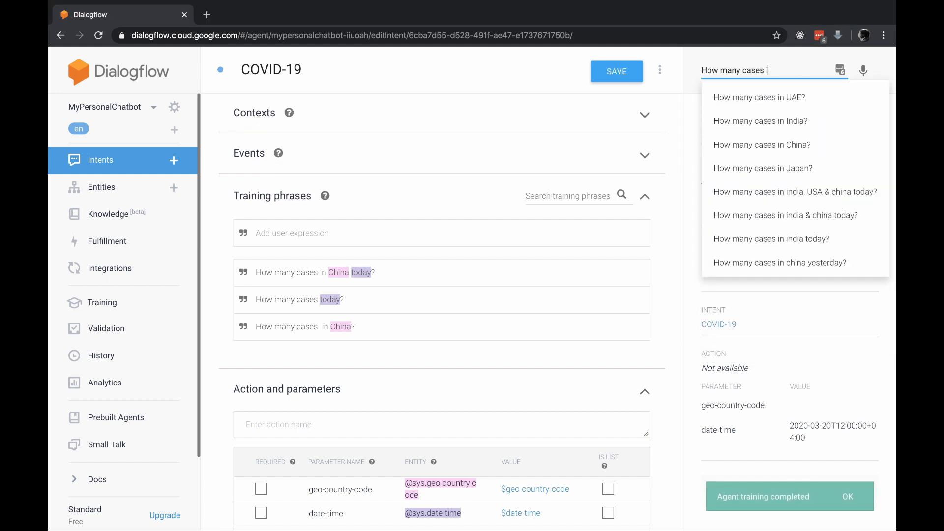
pyautogui.write('n India yesterday?')
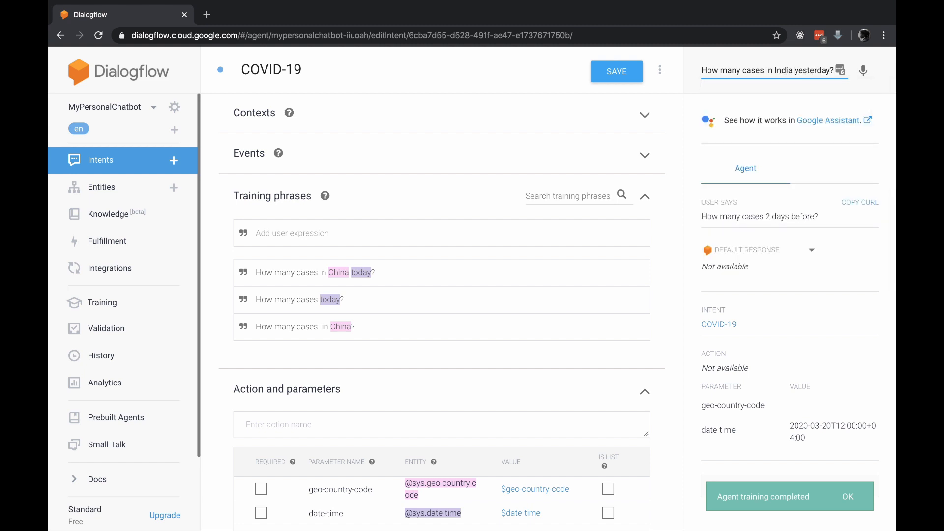
pyautogui.press('Return')
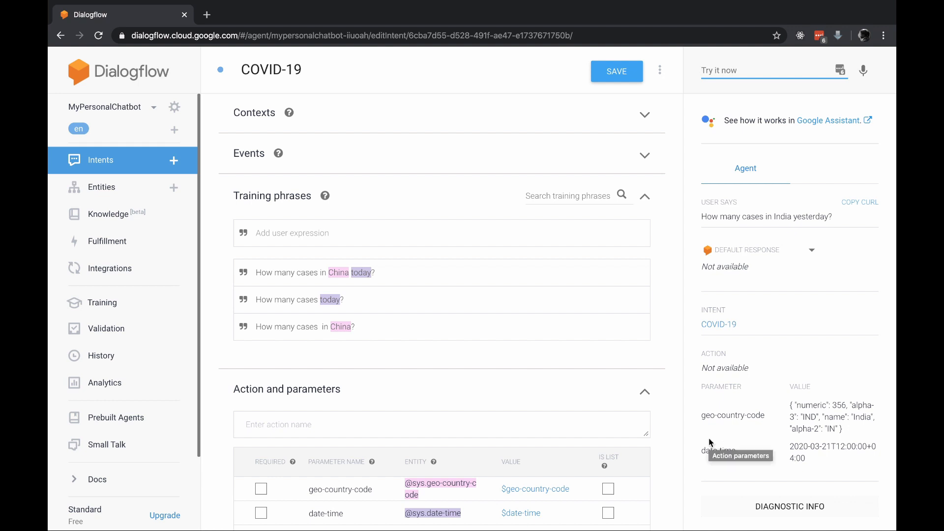
pyautogui.tripleClick(724, 414)
pyautogui.scroll(-1, 724, 412)
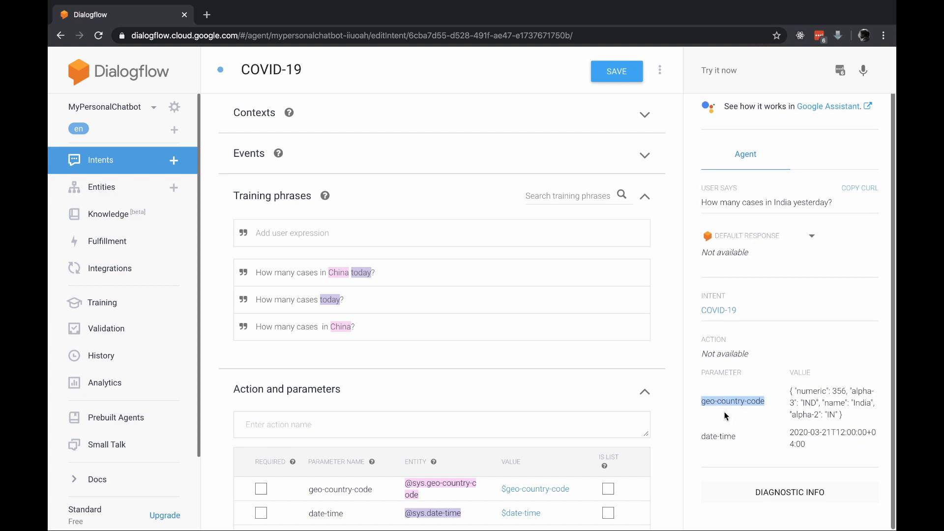
# Rename the geo-country-code parameter of the COVID-19 intent as countryCode
pyautogui.scroll(-3, 372, 441)
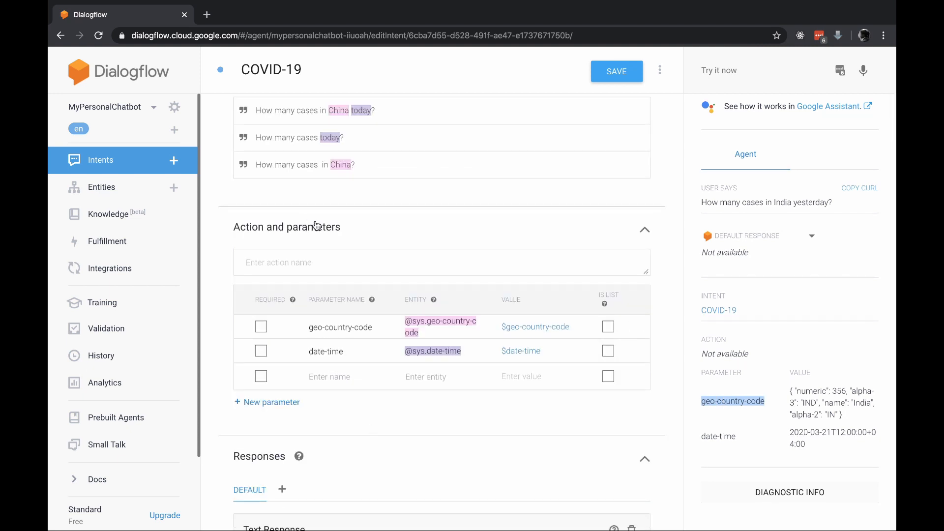
pyautogui.click(357, 327)
pyautogui.hotkey('shift', 'Left')
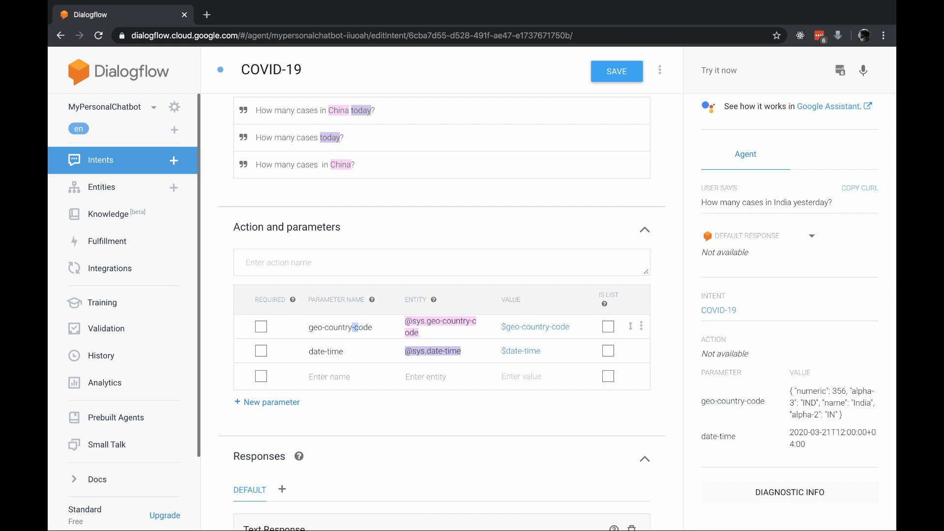
pyautogui.write('C')
pyautogui.press('BackSpace')
pyautogui.press('BackSpace')
pyautogui.press('BackSpace')
pyautogui.press('BackSpace')
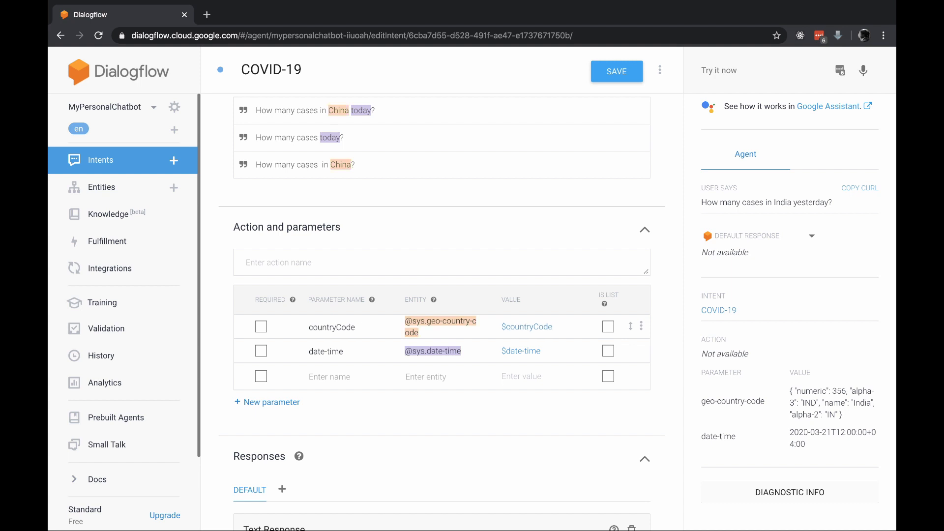
# Rename the date-time parameter as dateTime and save the intent
pyautogui.click(325, 350)
pyautogui.hotkey('shift', 'Right')
pyautogui.hotkey('shift', 'Right')
pyautogui.write('T')
pyautogui.click(629, 72)
# Repeat the test query "How many cases in India yesterday?" until values are returned for countryCode and dateTime
pyautogui.click(763, 73)
pyautogui.press('Down')
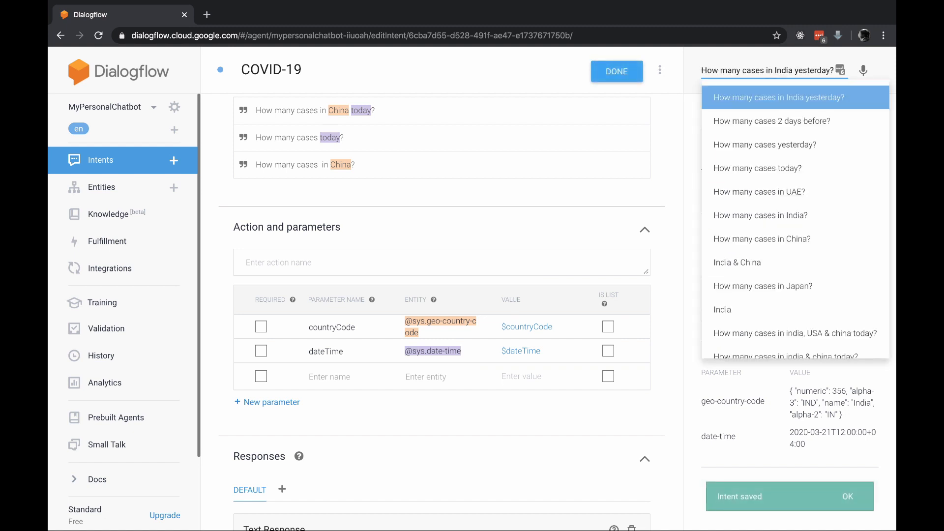
pyautogui.press('Return')
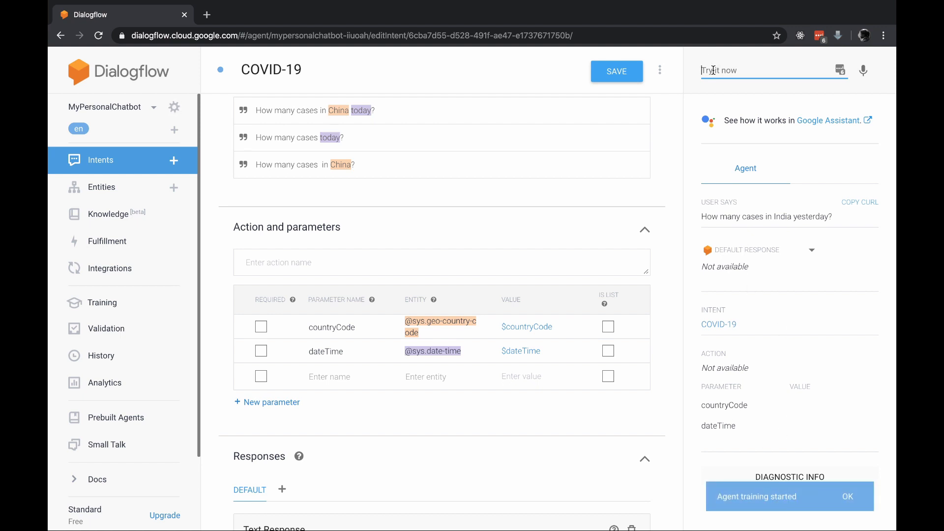
pyautogui.press('Up')
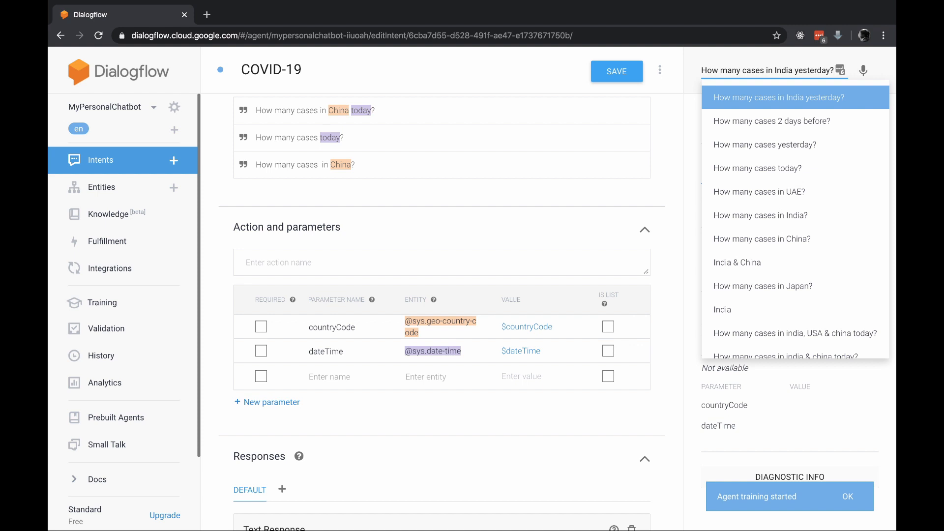
pyautogui.press('Return')
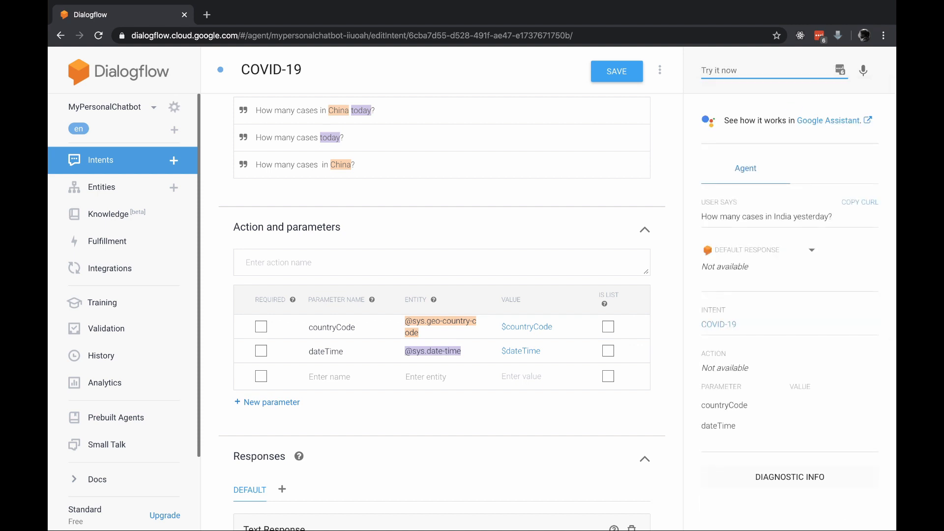
pyautogui.press('Up')
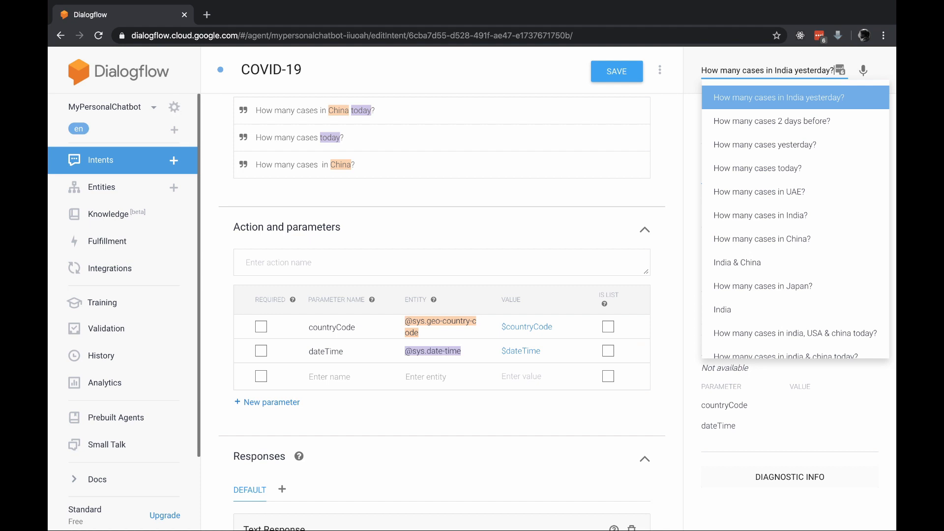
pyautogui.press('Return')
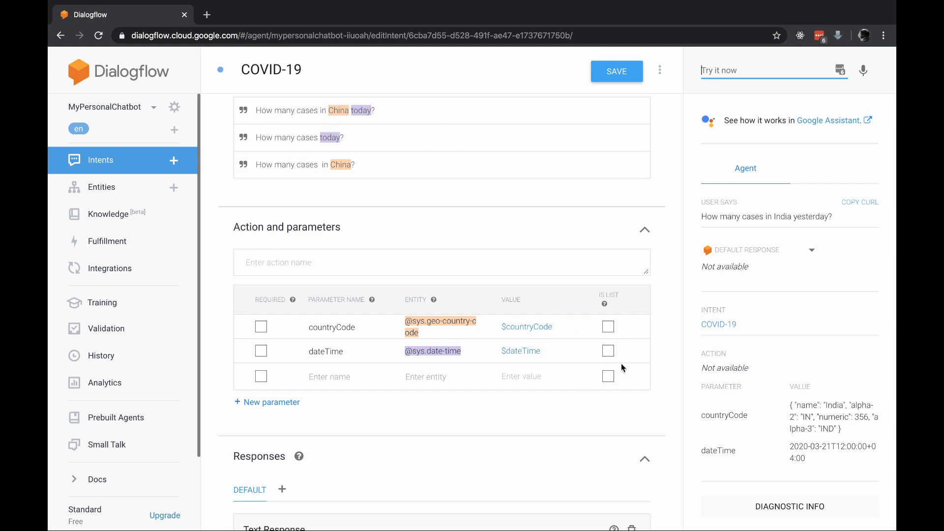
# Test the agent with "How many cases in India & China yesterday?" and examine the returned countryCode value
pyautogui.click(610, 332)
pyautogui.click(610, 334)
pyautogui.click(732, 64)
pyautogui.press('Down')
pyautogui.press('Return')
pyautogui.write('& Chi')
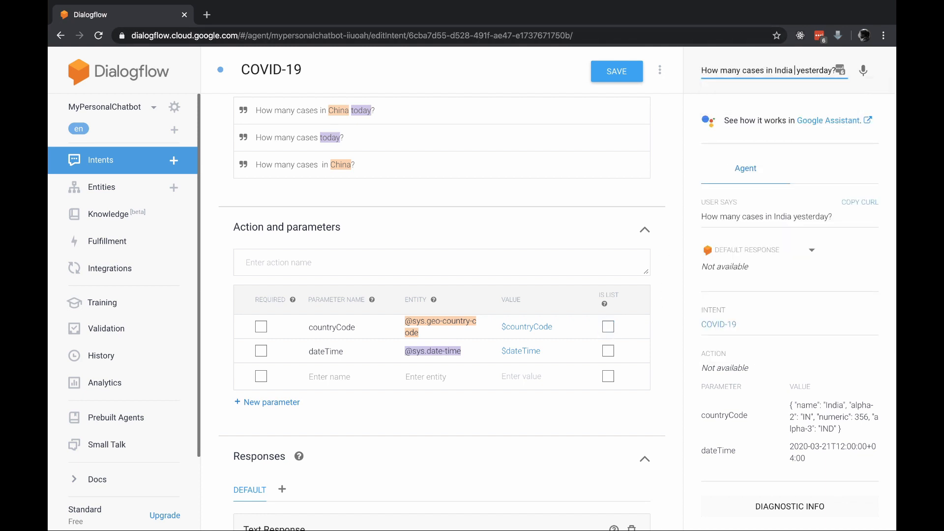
pyautogui.write('na')
pyautogui.press('Return')
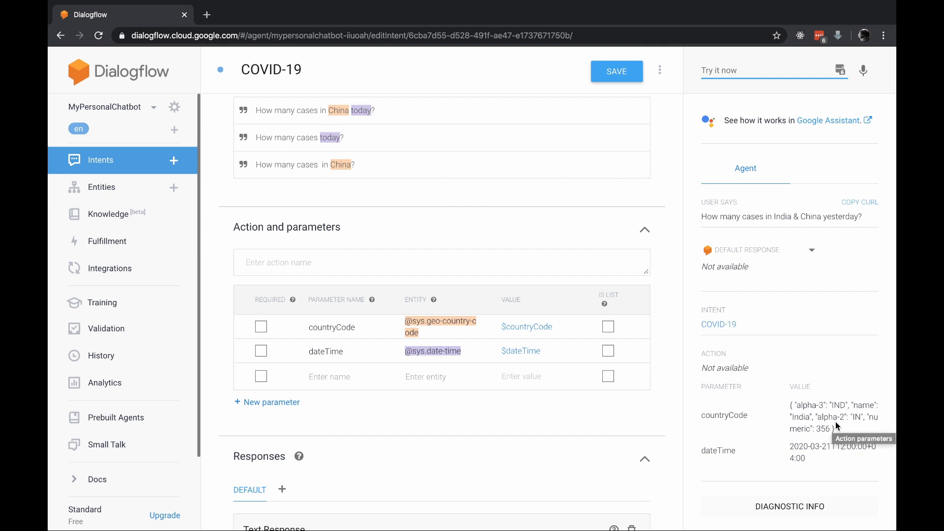
# Mark the countryCode parameter as a list and save the intent
pyautogui.click(608, 326)
pyautogui.click(619, 72)
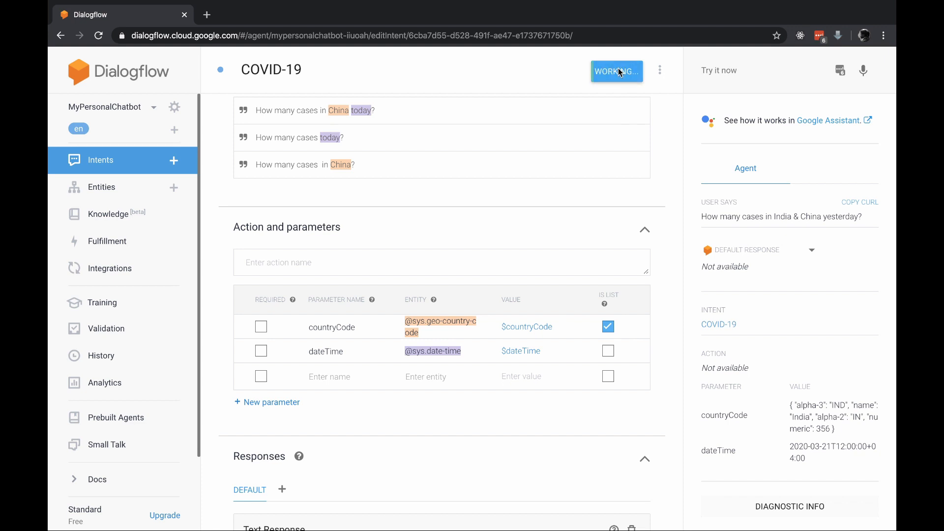
# Retest the agent with "How many cases in India & China yesterday?" and examine each country entry in the countryCode value
pyautogui.click(719, 71)
pyautogui.write('How many cases in India & China yesterday?')
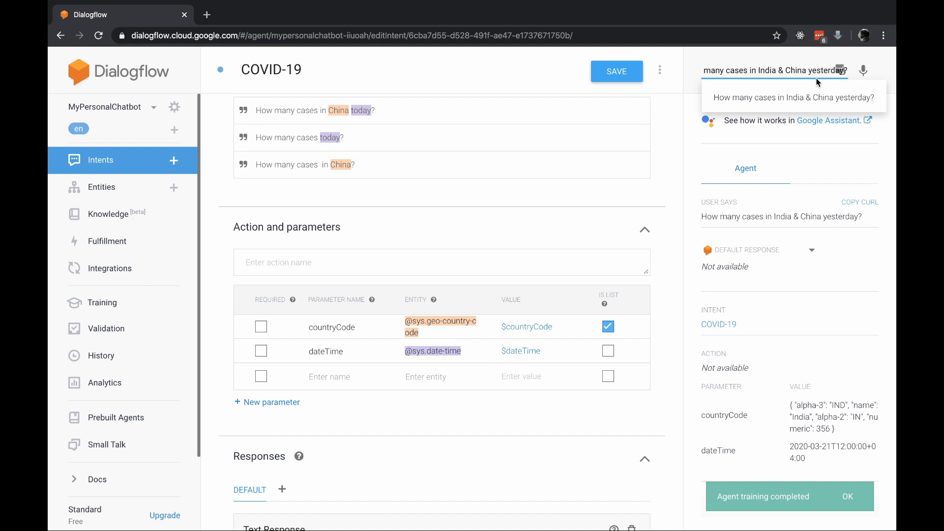
pyautogui.click(847, 70)
pyautogui.press('Return')
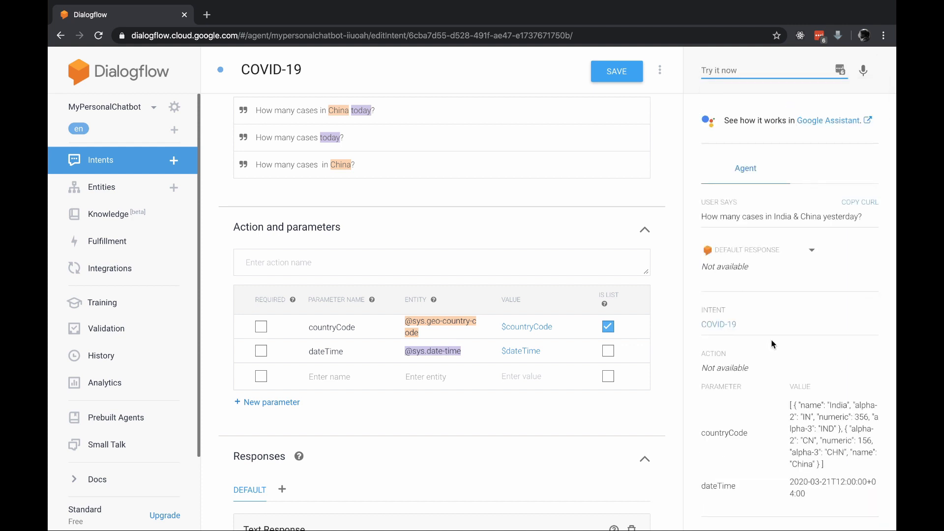
pyautogui.click(794, 411)
pyautogui.moveTo(794, 412); pyautogui.dragTo(840, 426)
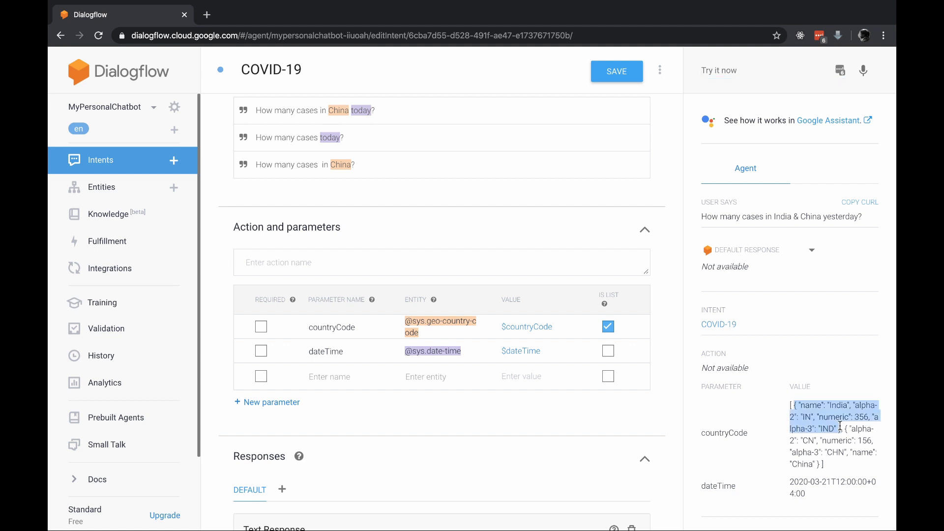
pyautogui.moveTo(826, 464); pyautogui.dragTo(842, 431)
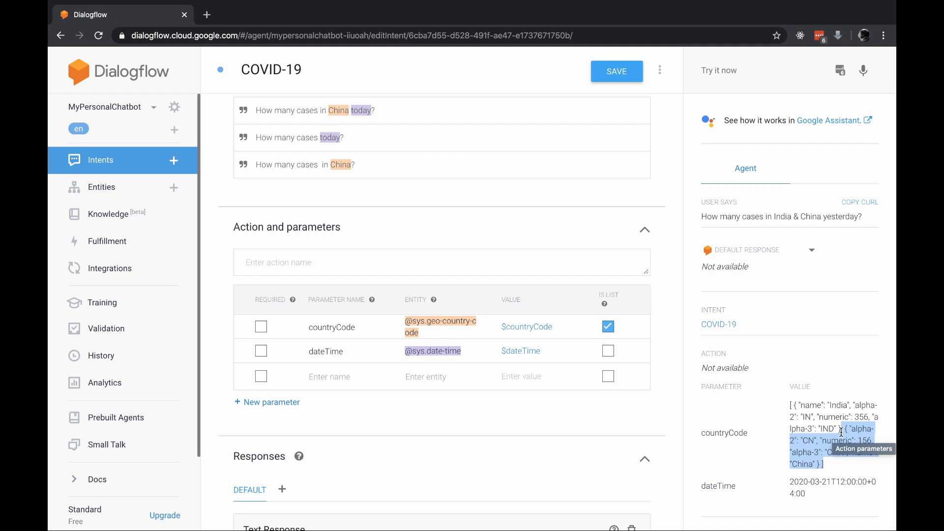
pyautogui.click(842, 432)
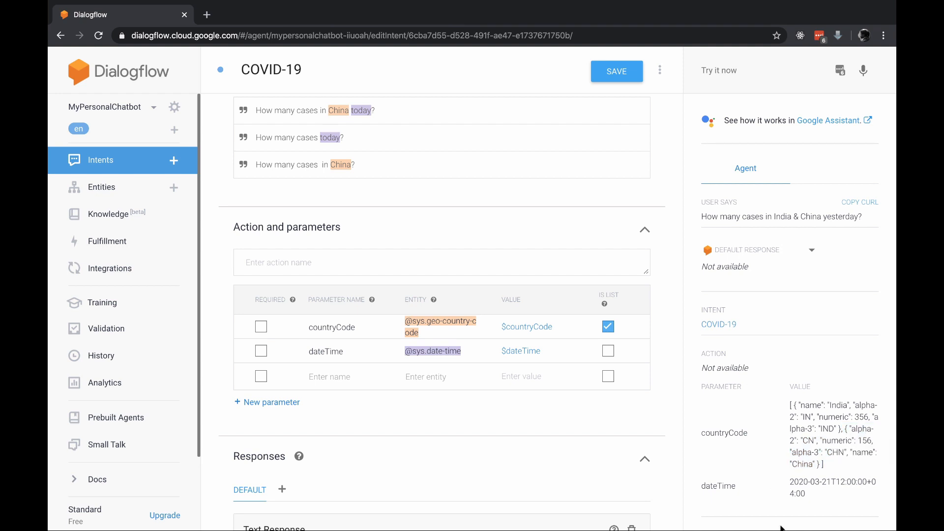
# Make the countryCode parameter required and save the intent
pyautogui.scroll(3, 486, 176)
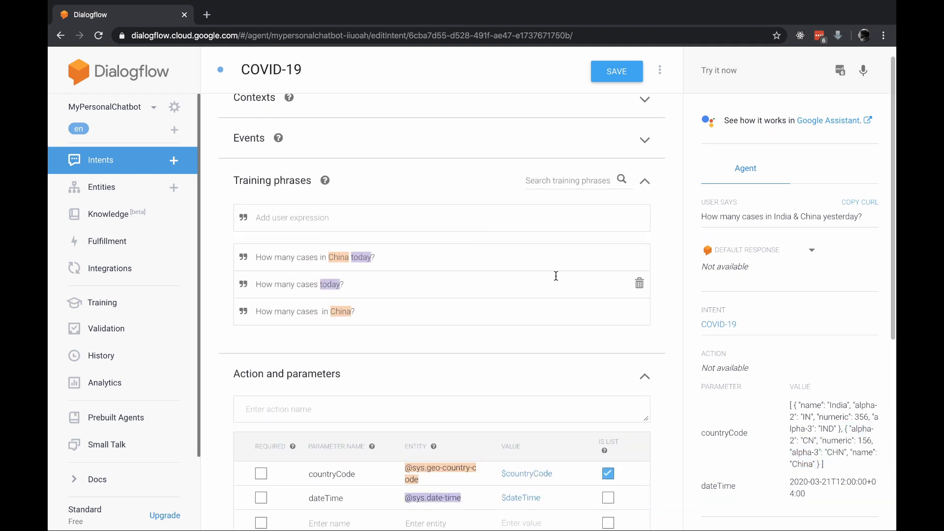
pyautogui.scroll(-3, 557, 276)
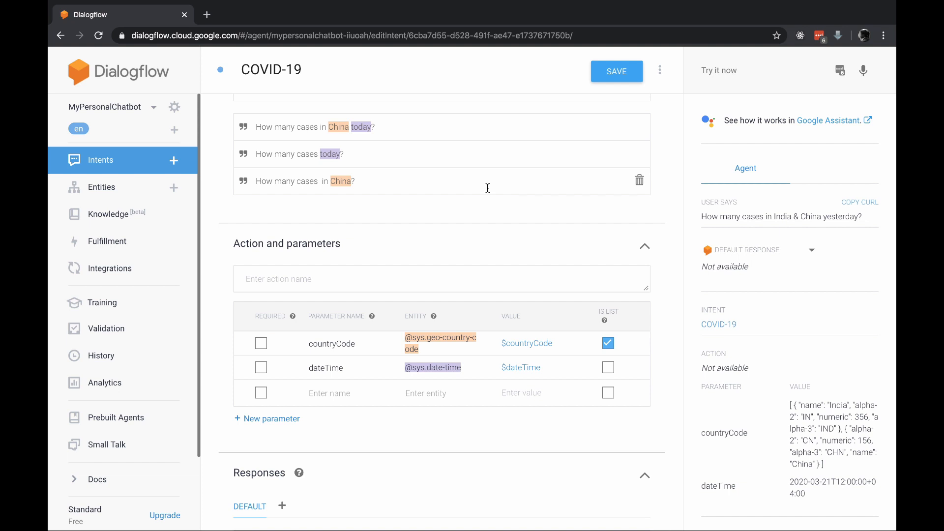
pyautogui.click(261, 344)
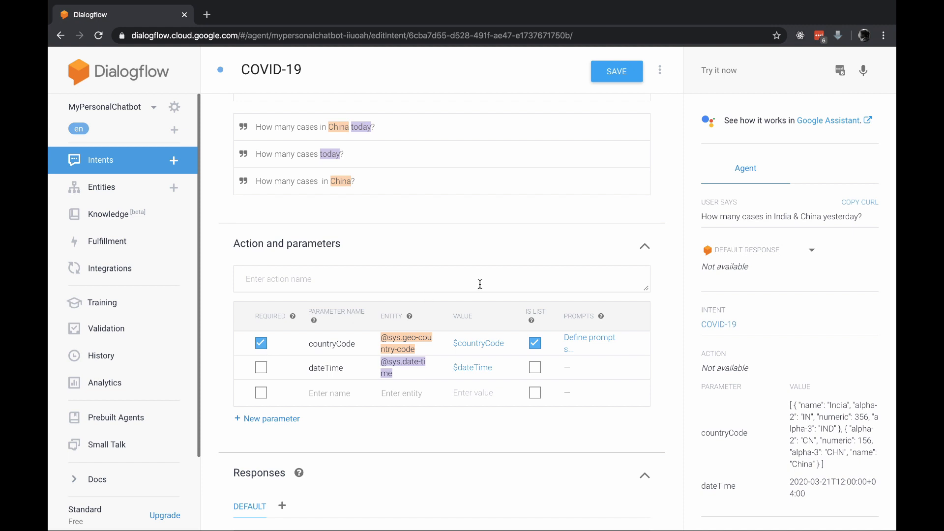
pyautogui.click(606, 76)
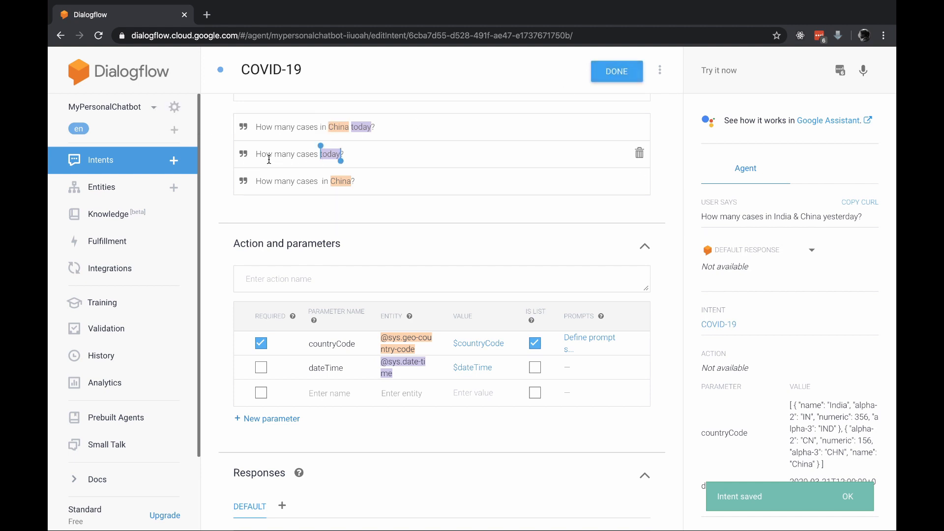
# Copy the training phrase "How many cases today?" and test the agent with it to check the reply to a missing country
pyautogui.moveTo(321, 154); pyautogui.dragTo(343, 154)
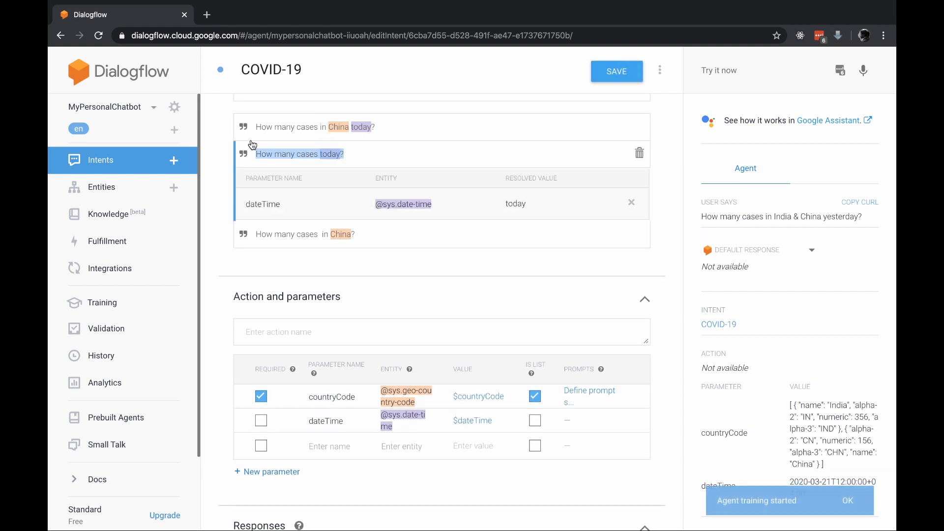
pyautogui.click(721, 72)
pyautogui.write('How many cases today?')
pyautogui.press('Return')
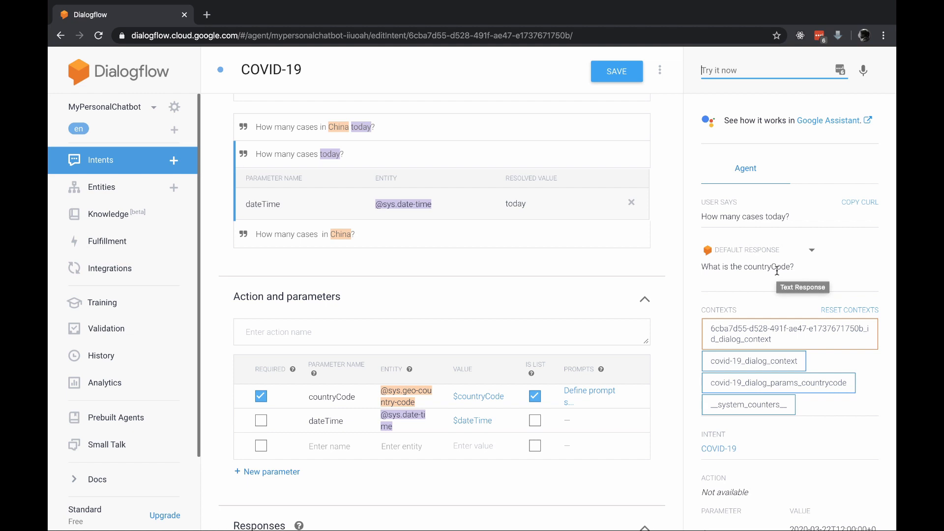
# Answer the agent's country question with "India" and examine the returned dateTime and countryCode values
pyautogui.write('India')
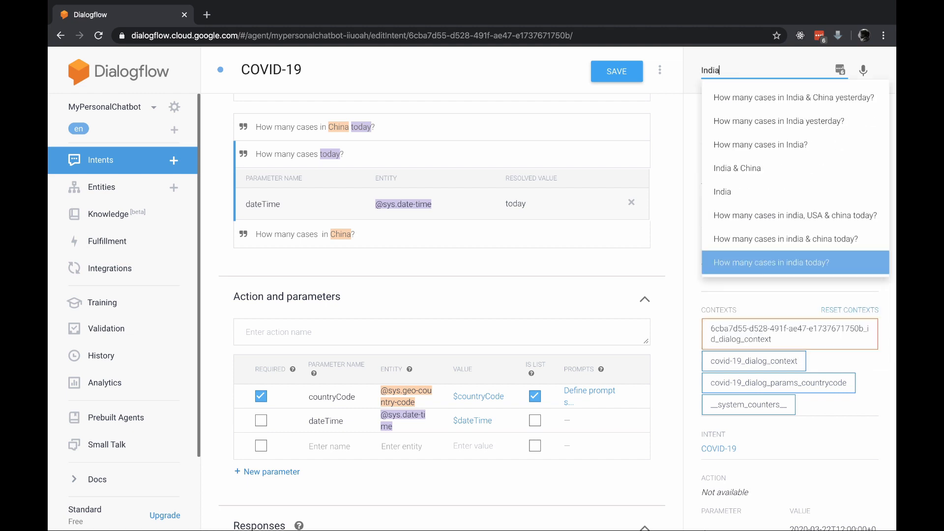
pyautogui.press('Return')
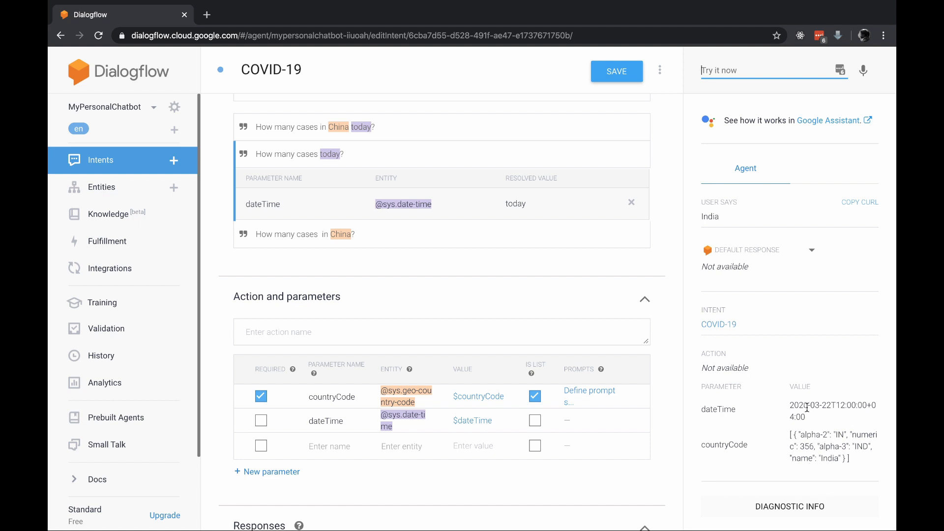
pyautogui.moveTo(851, 461); pyautogui.dragTo(713, 420)
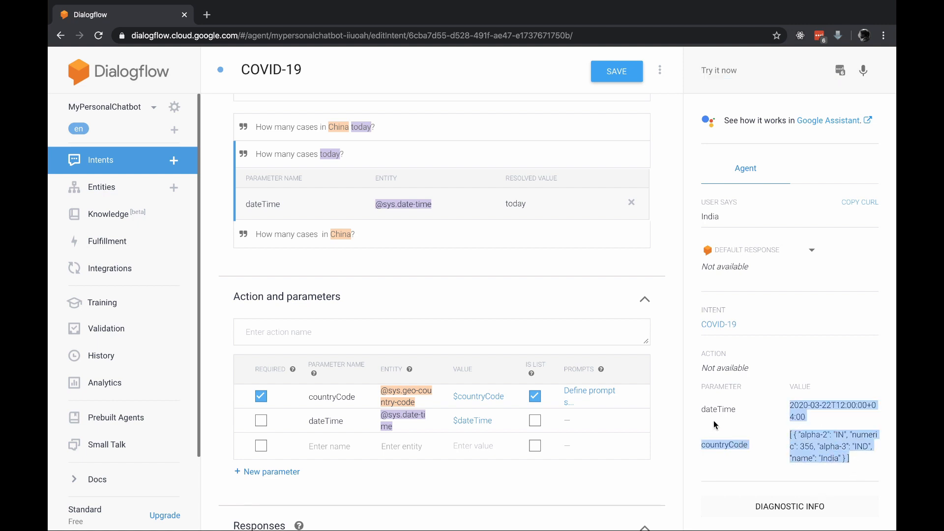
pyautogui.click(764, 427)
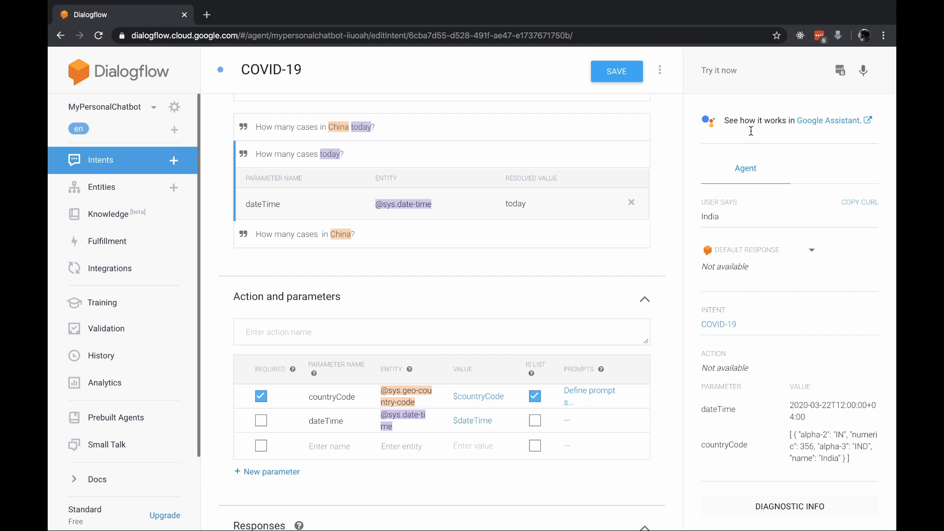
# Retest the agent with the earlier question "How many cases in India & China yesterday?"
pyautogui.click(738, 69)
pyautogui.press('Down')
pyautogui.press('Down')
pyautogui.press('Down')
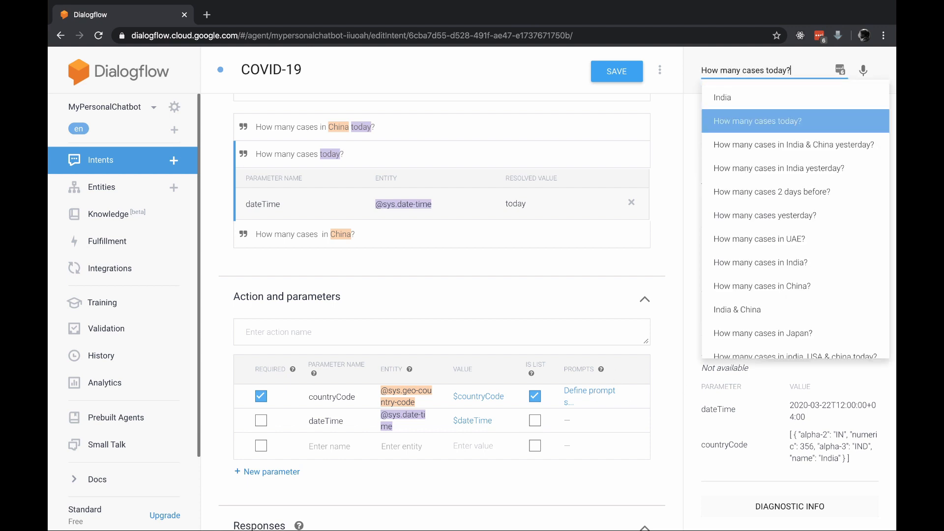
pyautogui.press('Return')
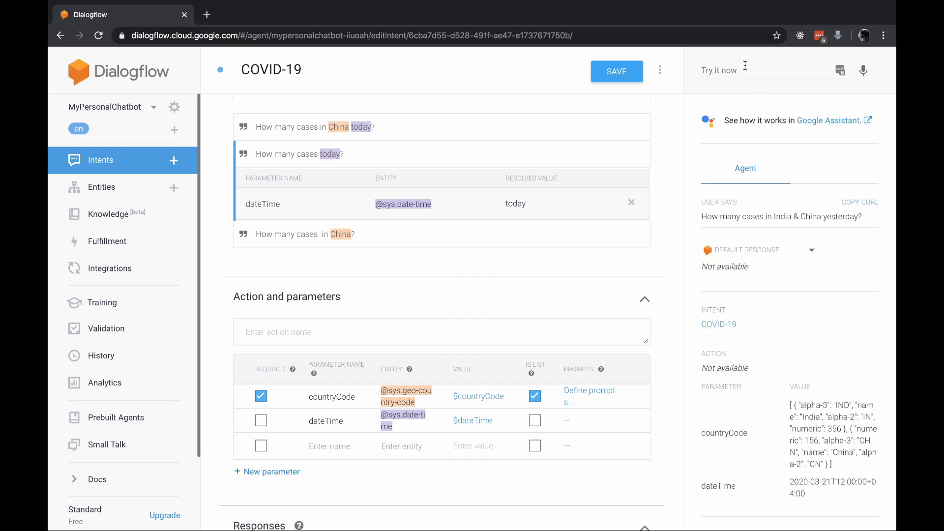
# Retest the agent with "How many cases today?" and examine its default question about the missing country
pyautogui.press('Down')
pyautogui.press('Down')
pyautogui.press('Down')
pyautogui.press('Return')
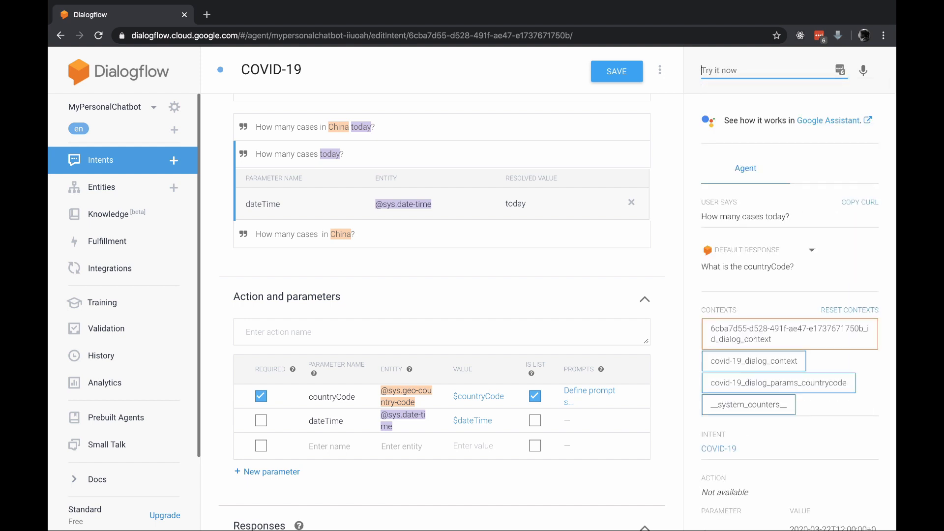
pyautogui.tripleClick(770, 266)
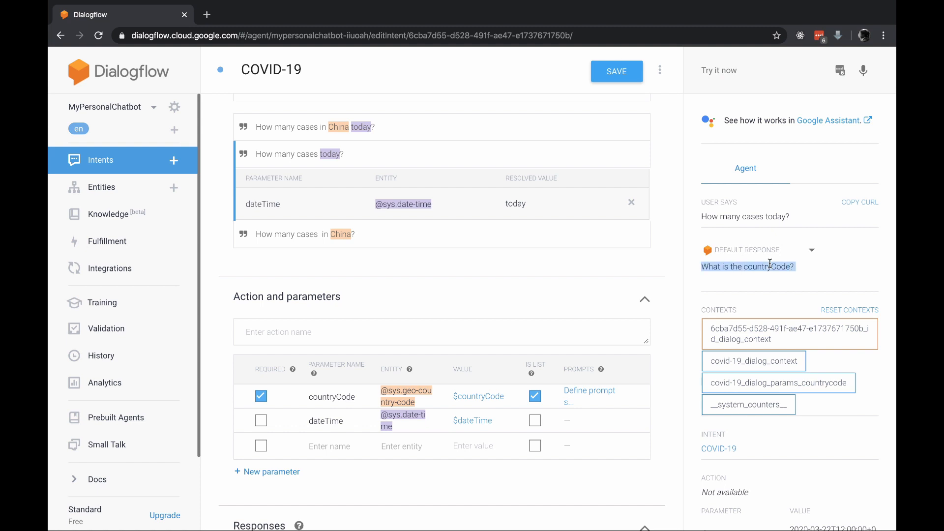
# Add the prompt "May I know which country you would like to get information for?" to the countryCode parameter and save the intent
pyautogui.click(595, 393)
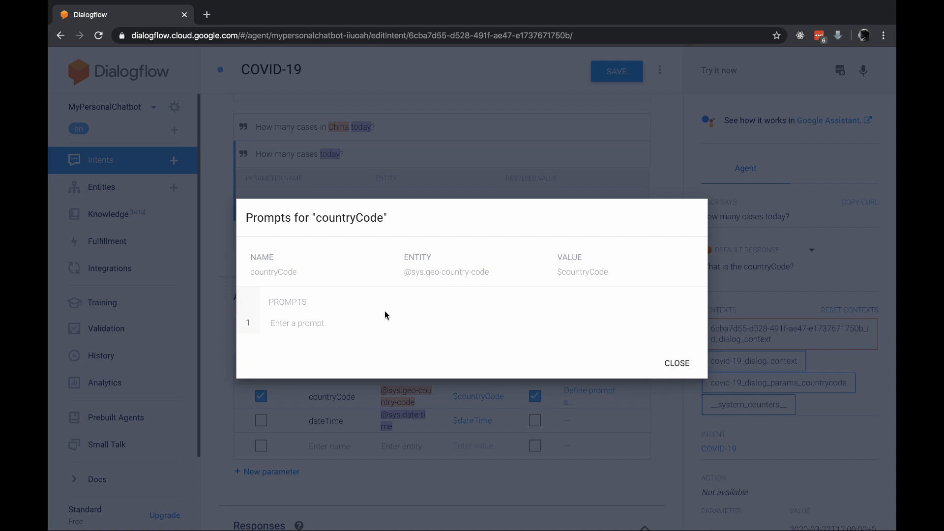
pyautogui.click(303, 323)
pyautogui.write('May ')
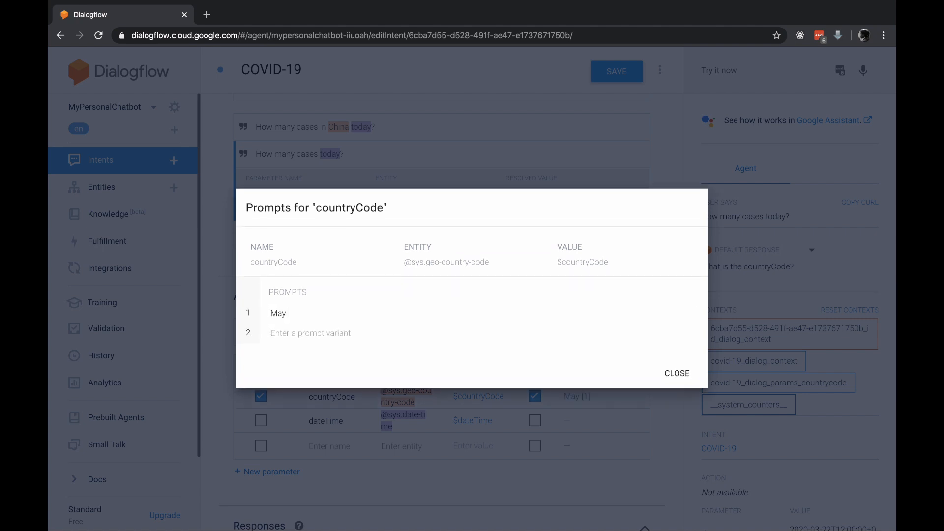
pyautogui.write('I know which country you would like ')
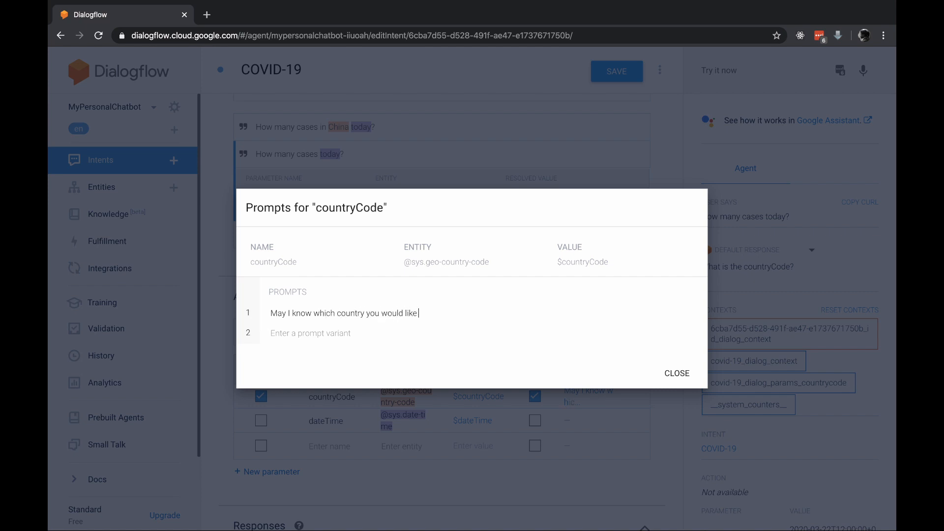
pyautogui.write('to get information for?')
pyautogui.hotkey('ctrl', 'a')
pyautogui.click(675, 373)
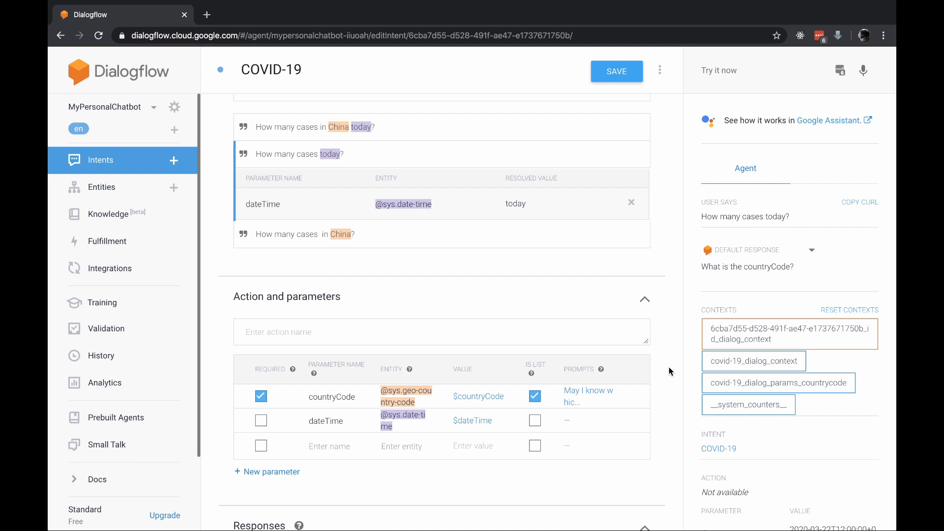
pyautogui.click(610, 73)
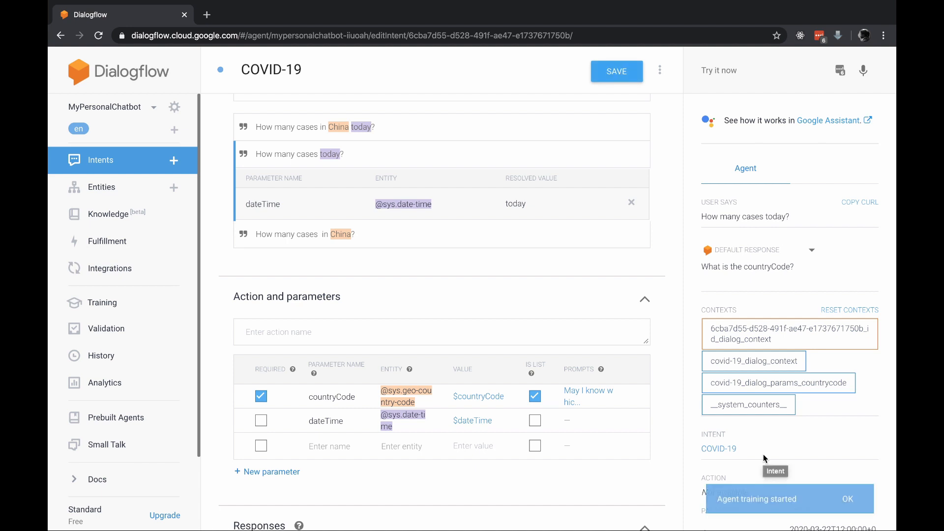
# Test the custom country prompt with "How many cases today?" and examine the agent's reply and the returned parameter values
pyautogui.click(763, 75)
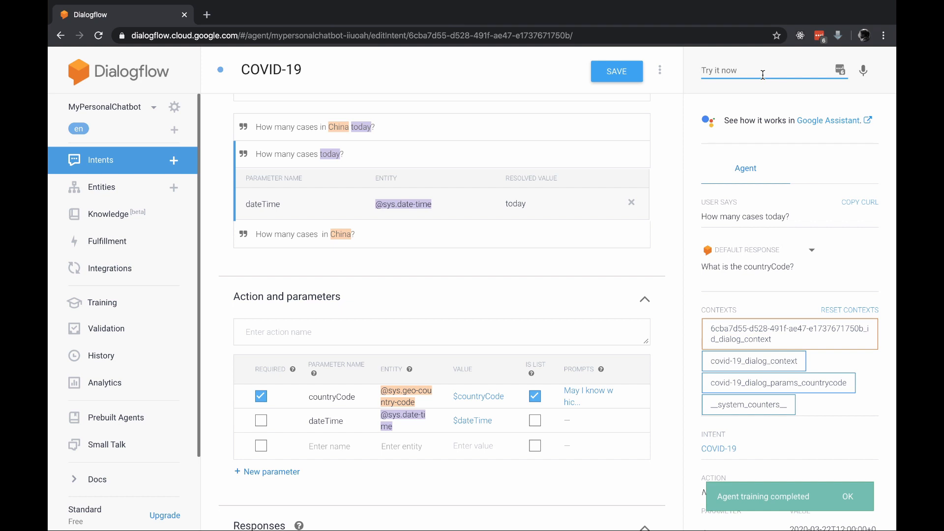
pyautogui.press('Down')
pyautogui.press('Return')
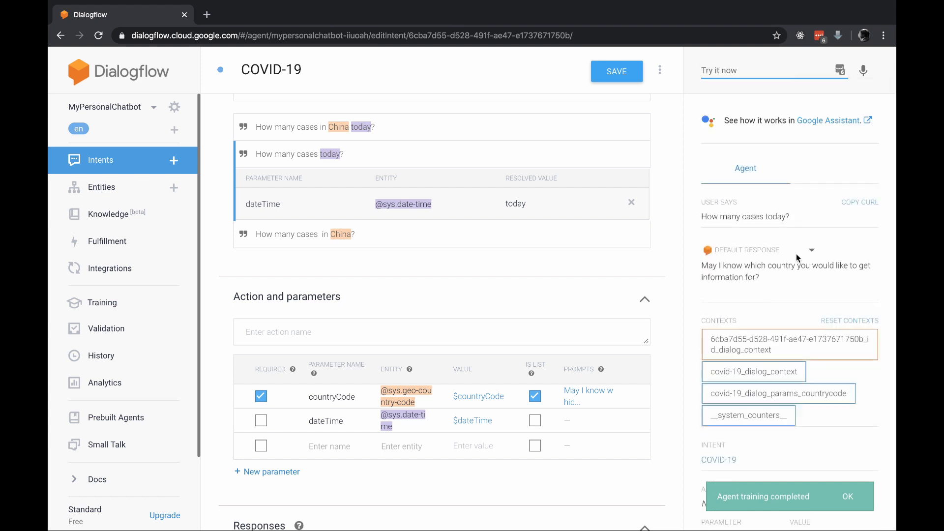
pyautogui.moveTo(761, 284); pyautogui.dragTo(705, 269)
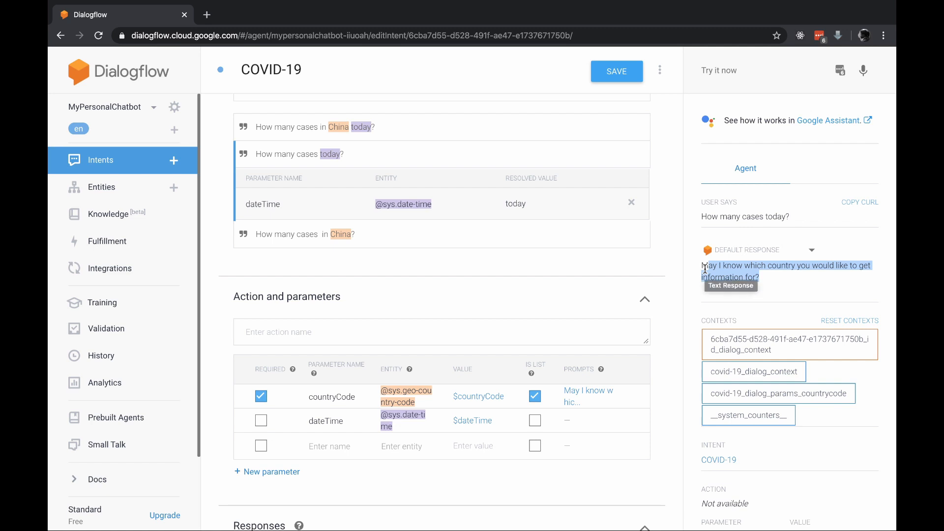
pyautogui.scroll(-2, 706, 269)
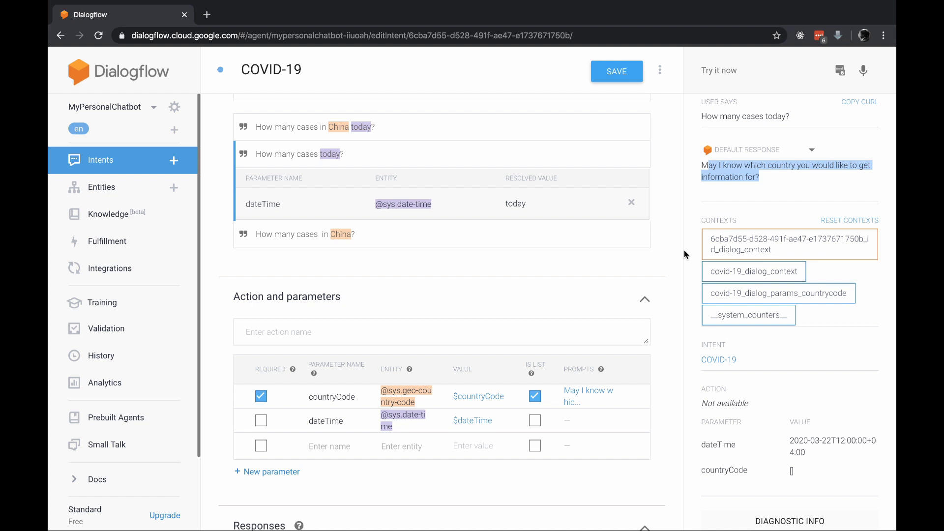
# Test the agent with "How many cases In China?" and examine the returned dateTime and countryCode values
pyautogui.click(740, 68)
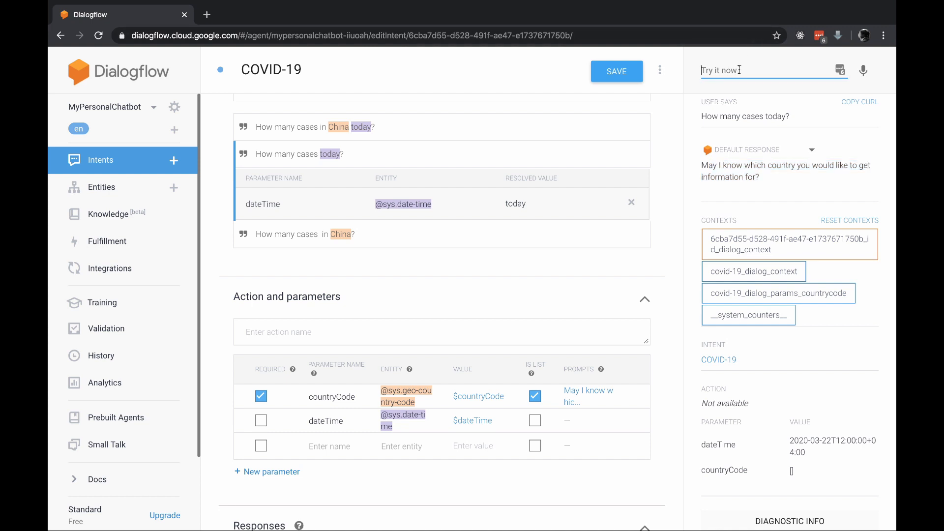
pyautogui.press('Down')
pyautogui.press('Left')
pyautogui.hotkey('ctrl', 'shift', 'Left')
pyautogui.write('In China')
pyautogui.press('Return')
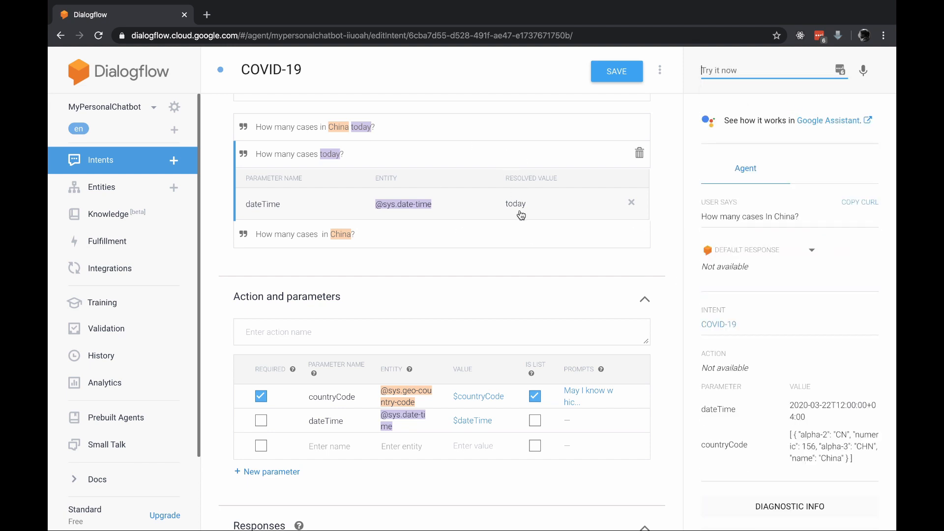
pyautogui.scroll(-1, 766, 401)
pyautogui.scroll(1, 765, 401)
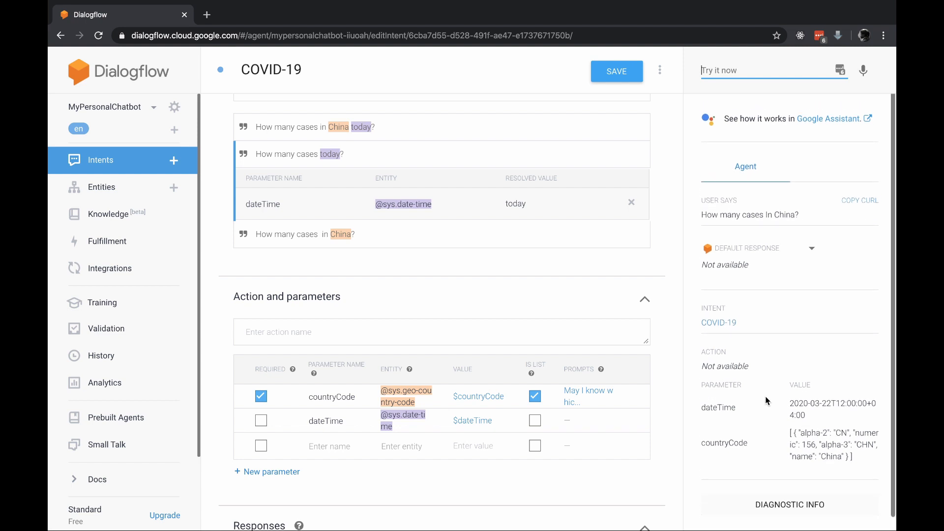
pyautogui.scroll(1, 766, 401)
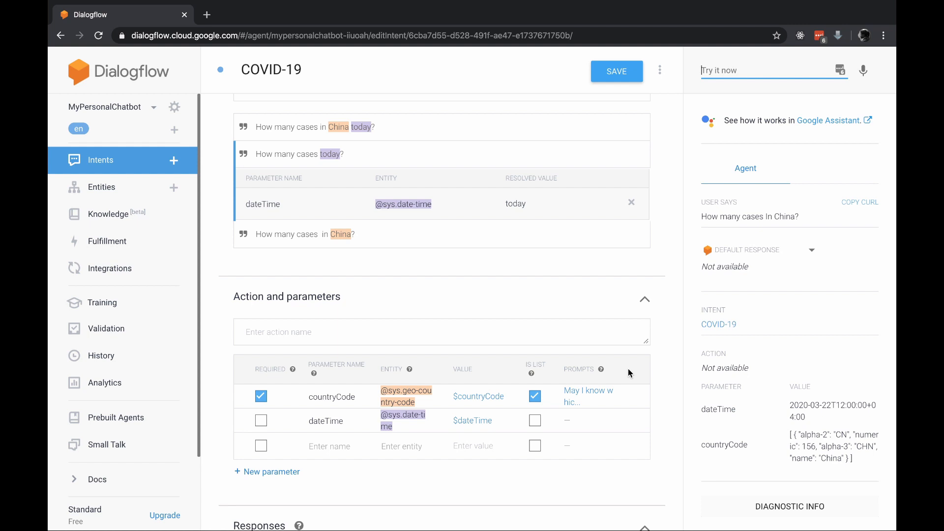
pyautogui.scroll(3, 569, 325)
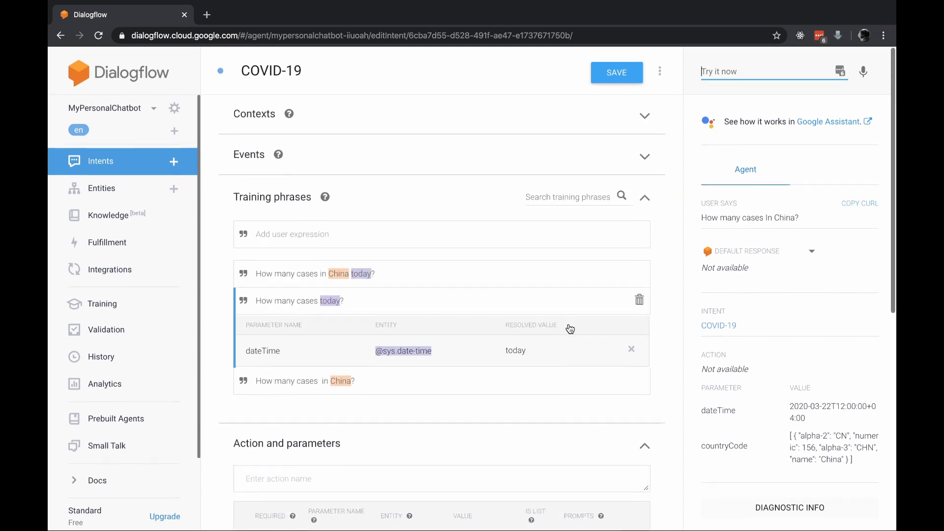
pyautogui.scroll(-6, 570, 329)
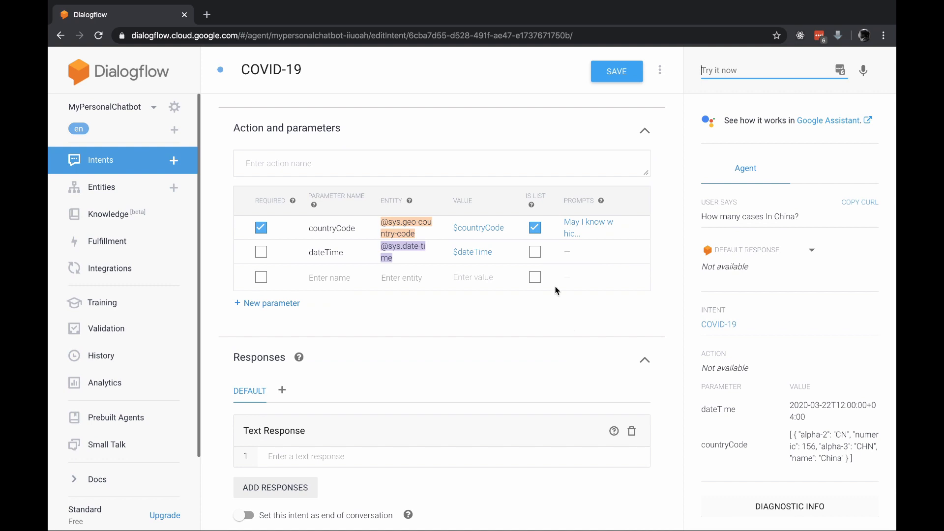
pyautogui.scroll(6, 551, 263)
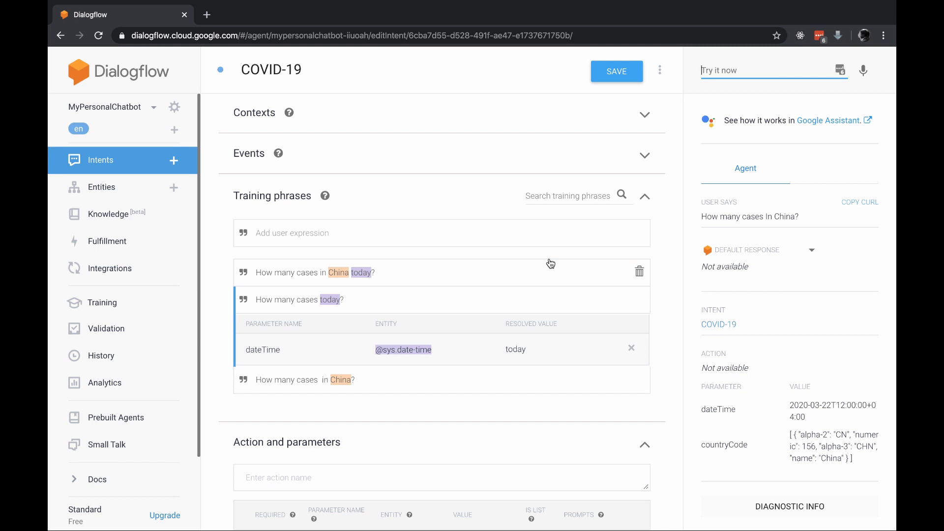
pyautogui.moveTo(633, 1)
pyautogui.click(583, 7)
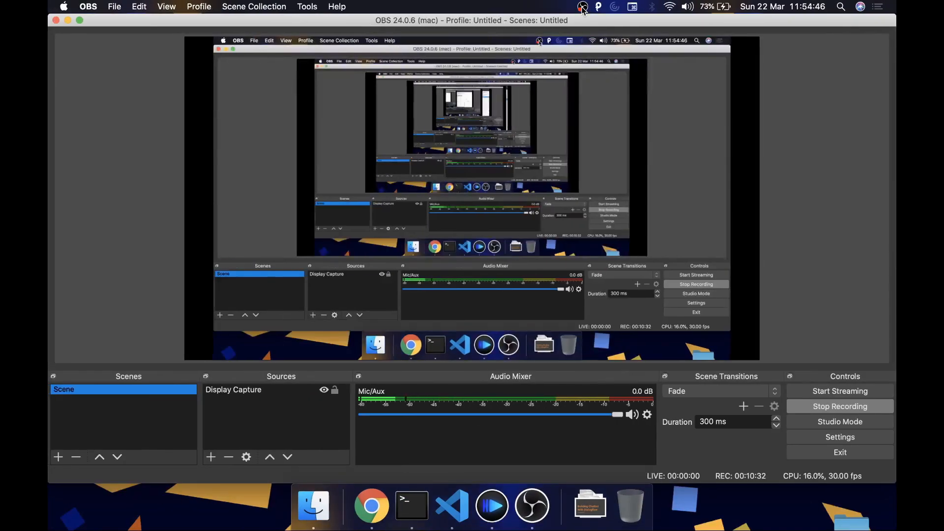
pyautogui.click(804, 400)
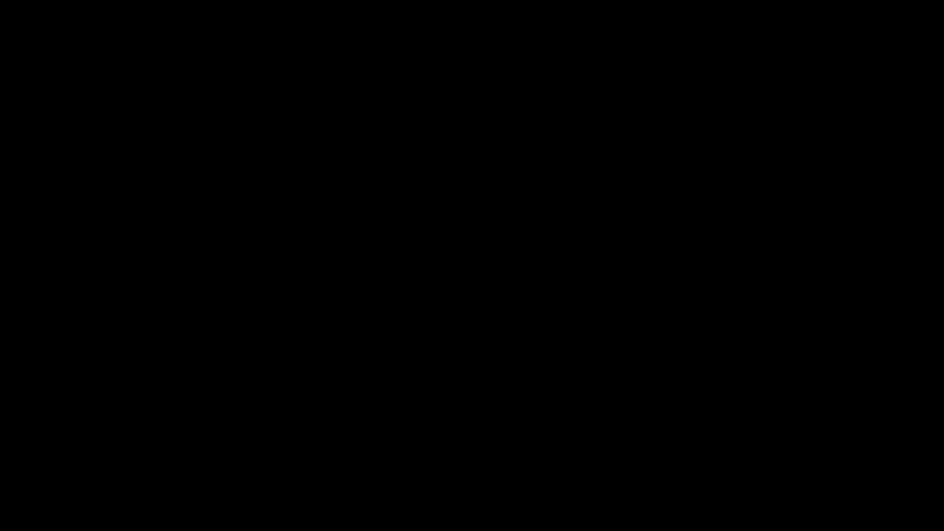